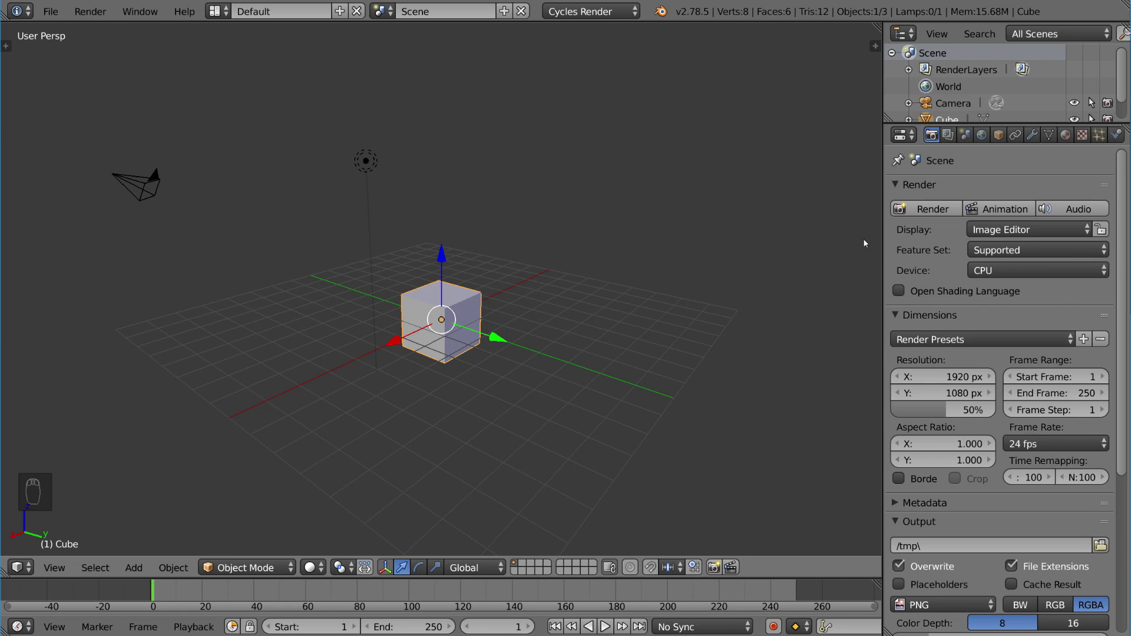
- Select the lamp, then reselect the cube to show its white Diffuse BSDF material
{"action": "right_click", "coordinate": [362, 164]}
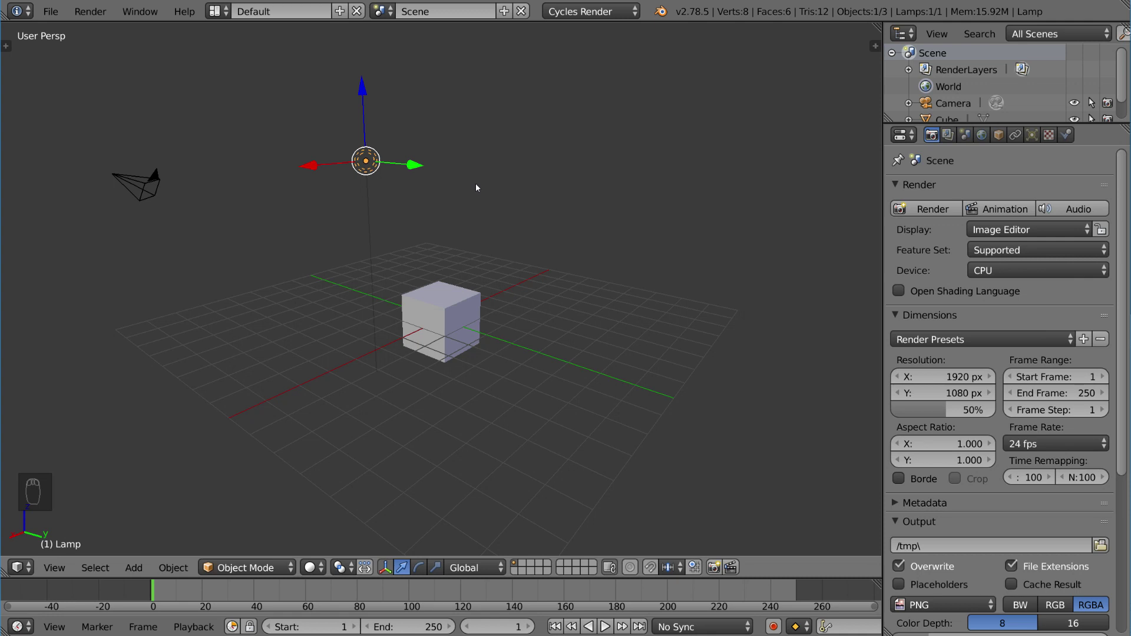
{"action": "right_click", "coordinate": [452, 294]}
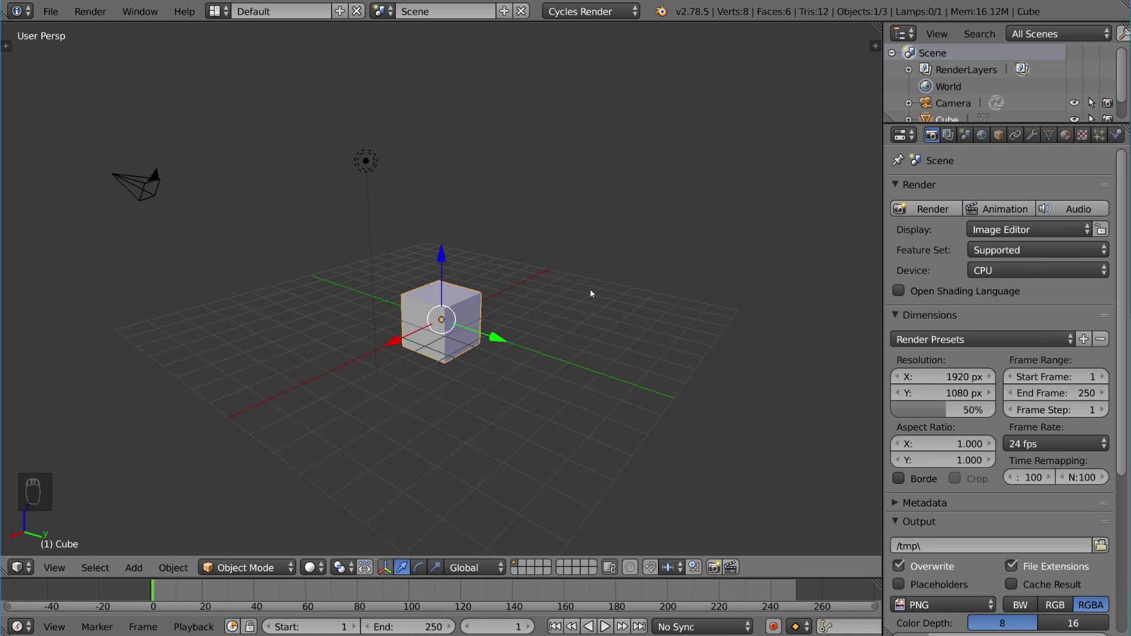
- Change the cube's surface shader to Emission at strength 1.000
{"action": "left_click", "coordinate": [1065, 135]}
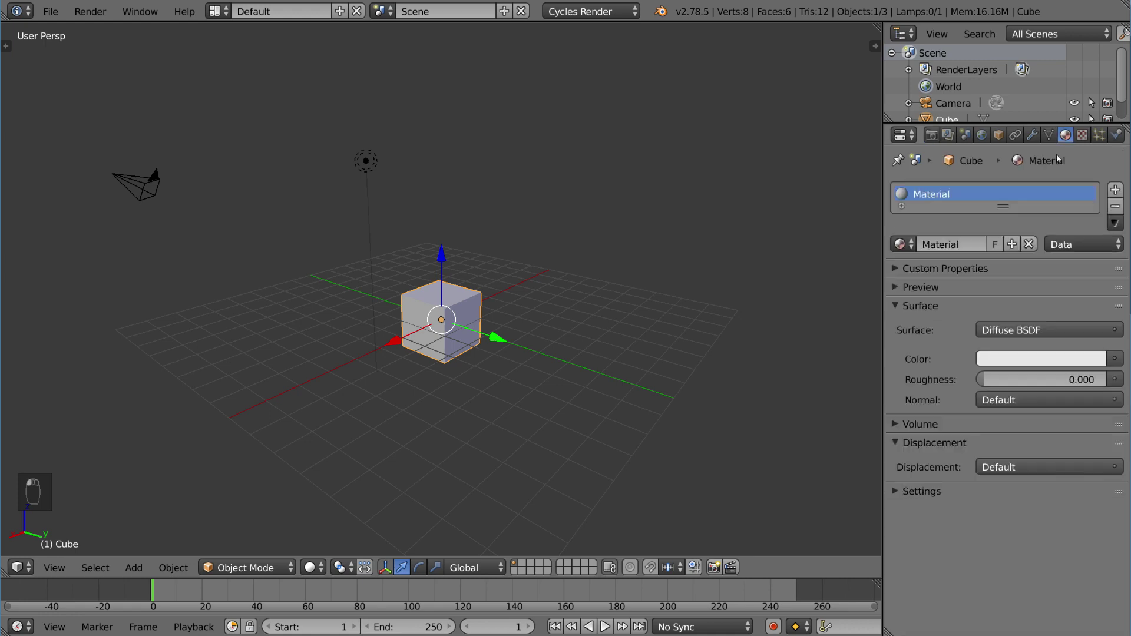
{"action": "left_click", "coordinate": [1032, 327]}
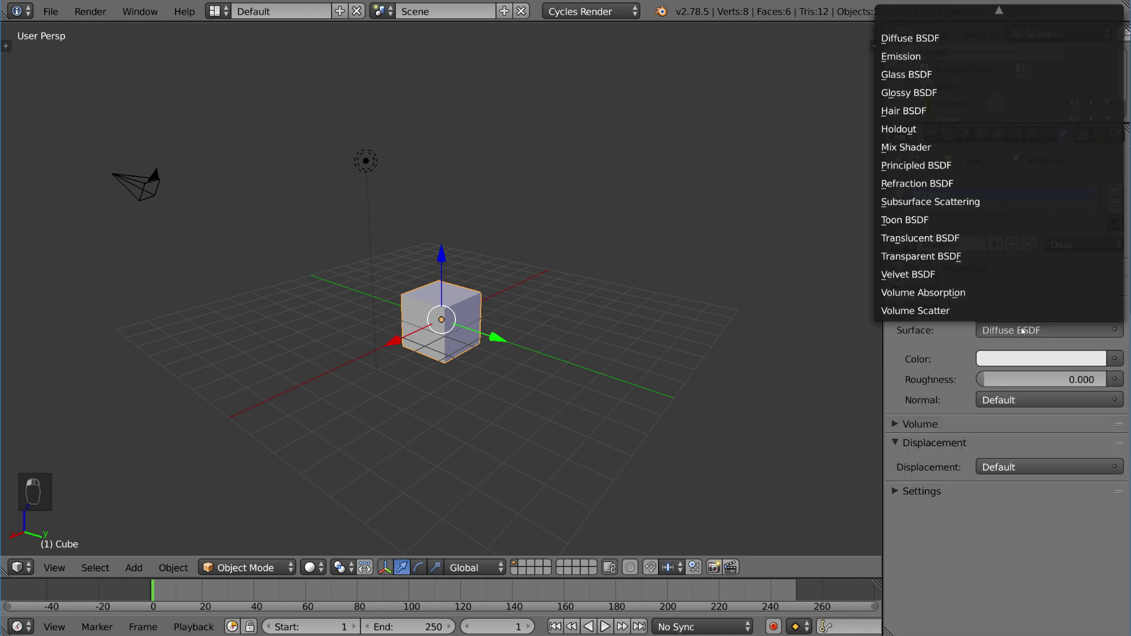
{"action": "left_click", "coordinate": [919, 56]}
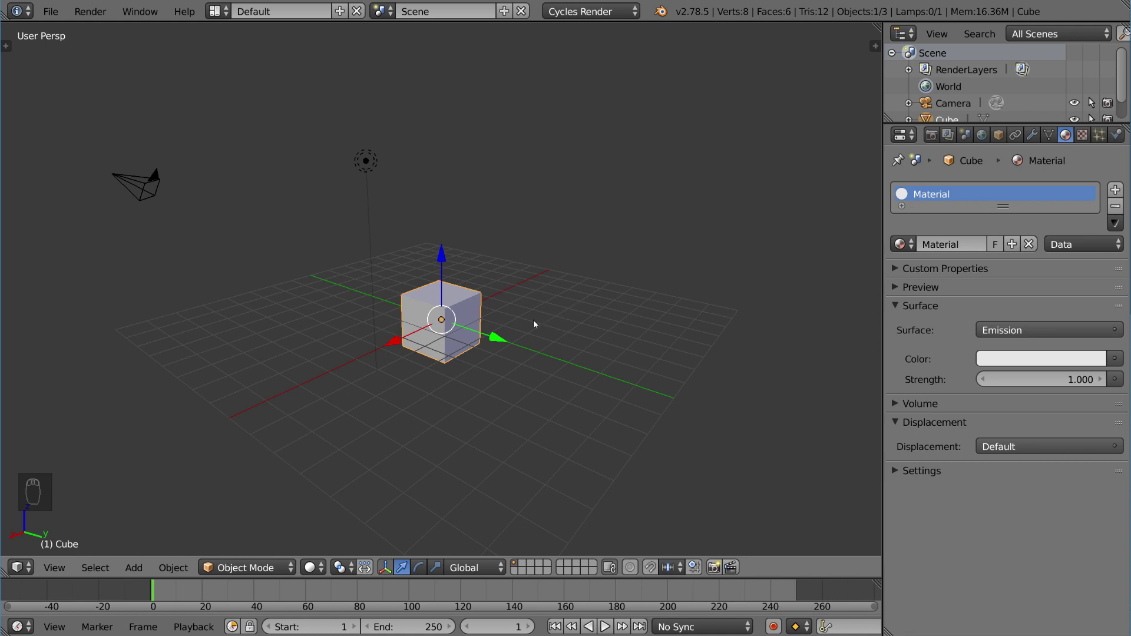
- Add a plane at the origin, scale it up, and lower it beneath the cube as a floor
{"action": "key", "text": "shift+a"}
{"action": "key", "text": "shift+a"}
{"action": "mouse_move", "coordinate": [512, 313]}
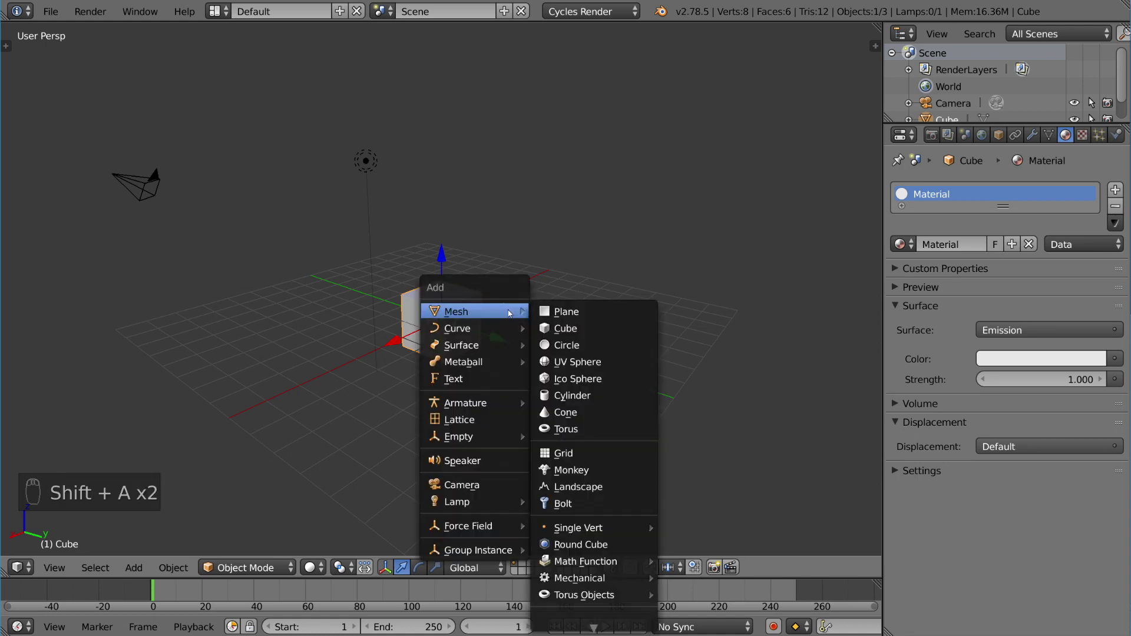
{"action": "left_click", "coordinate": [565, 311]}
{"action": "key", "text": "alt+g"}
{"action": "key", "text": "Tab"}
{"action": "key", "text": "s"}
{"action": "left_click", "coordinate": [620, 335]}
{"action": "key", "text": "Tab"}
{"action": "key", "text": "g"}
{"action": "key", "text": "z"}
{"action": "left_click", "coordinate": [595, 337]}
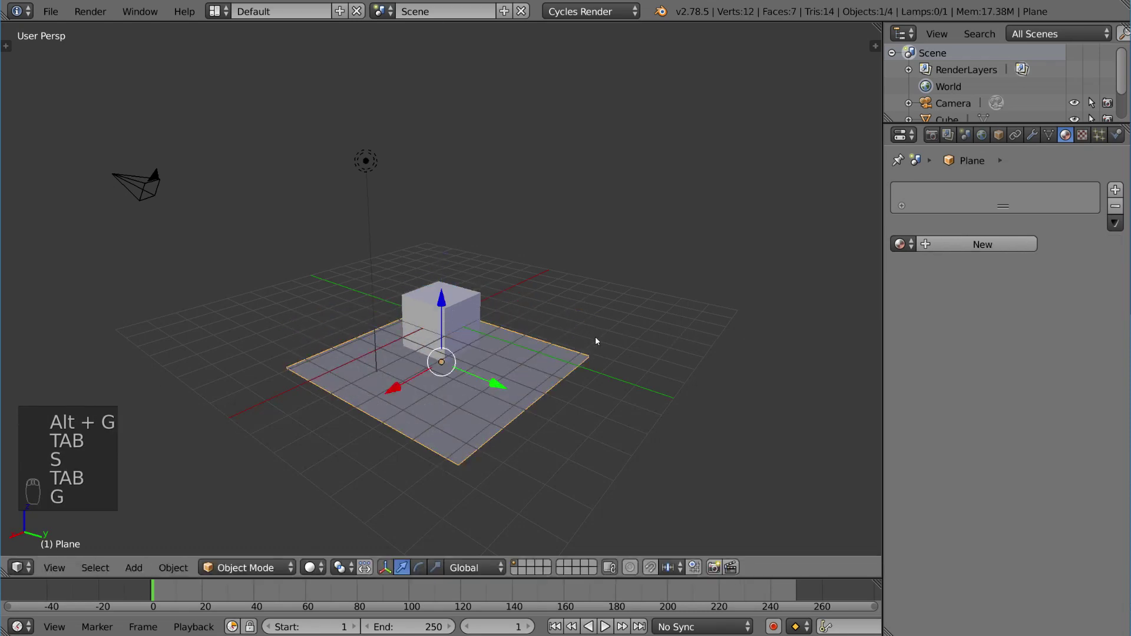
{"action": "key", "text": "shift+z"}
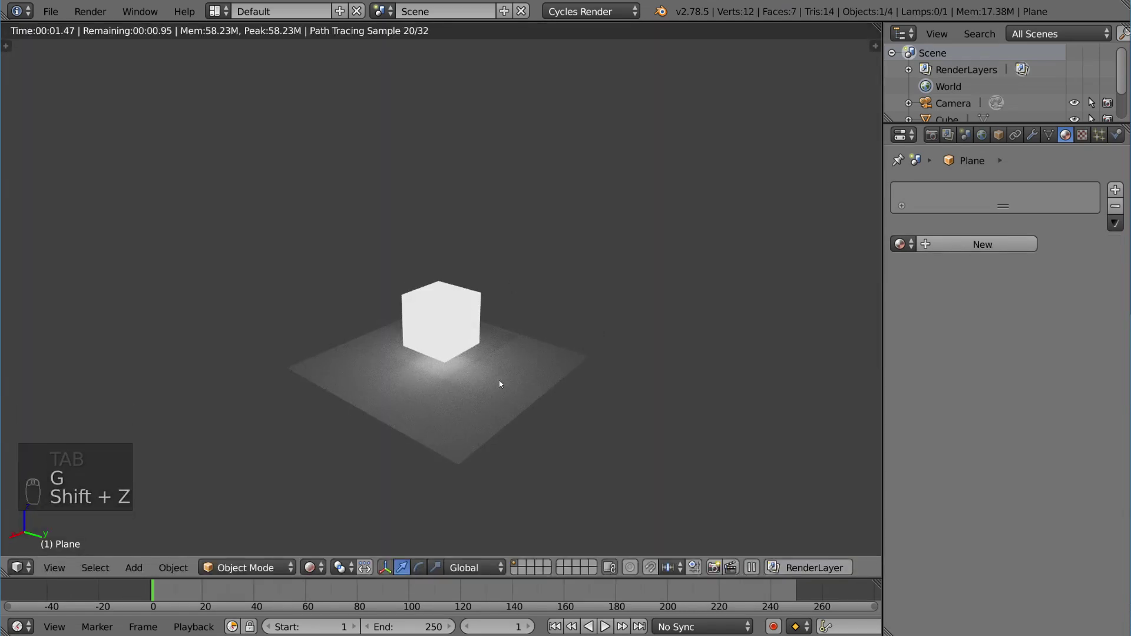
- Back in solid shading, switch the cube's surface from Emission to Diffuse BSDF
{"action": "key", "text": "shift+z"}
{"action": "right_click", "coordinate": [470, 302]}
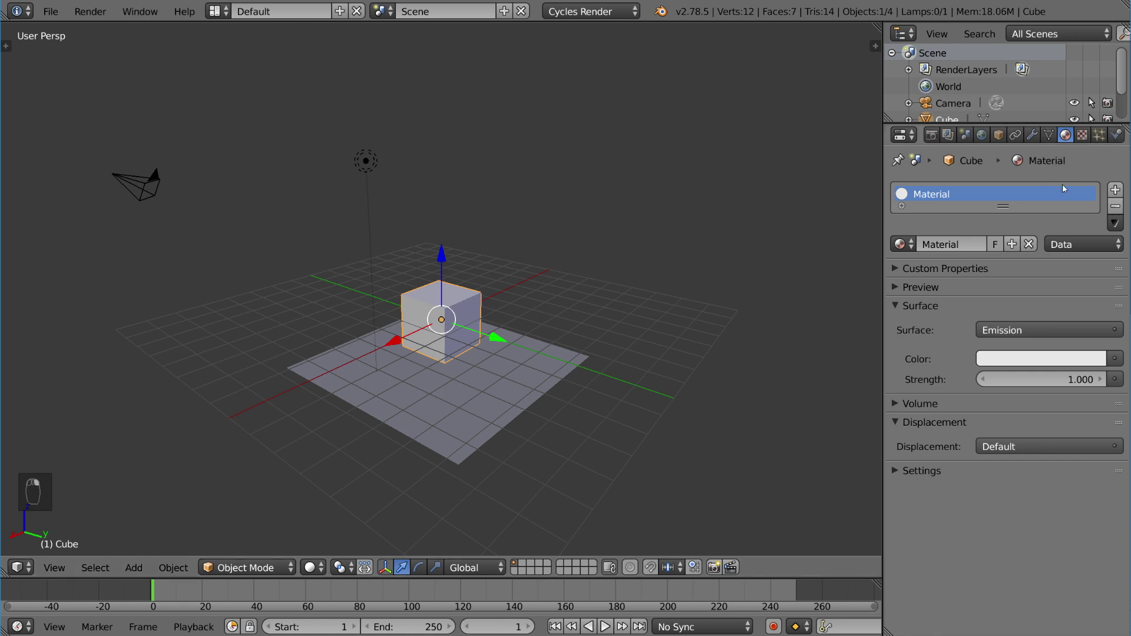
{"action": "left_click", "coordinate": [999, 331]}
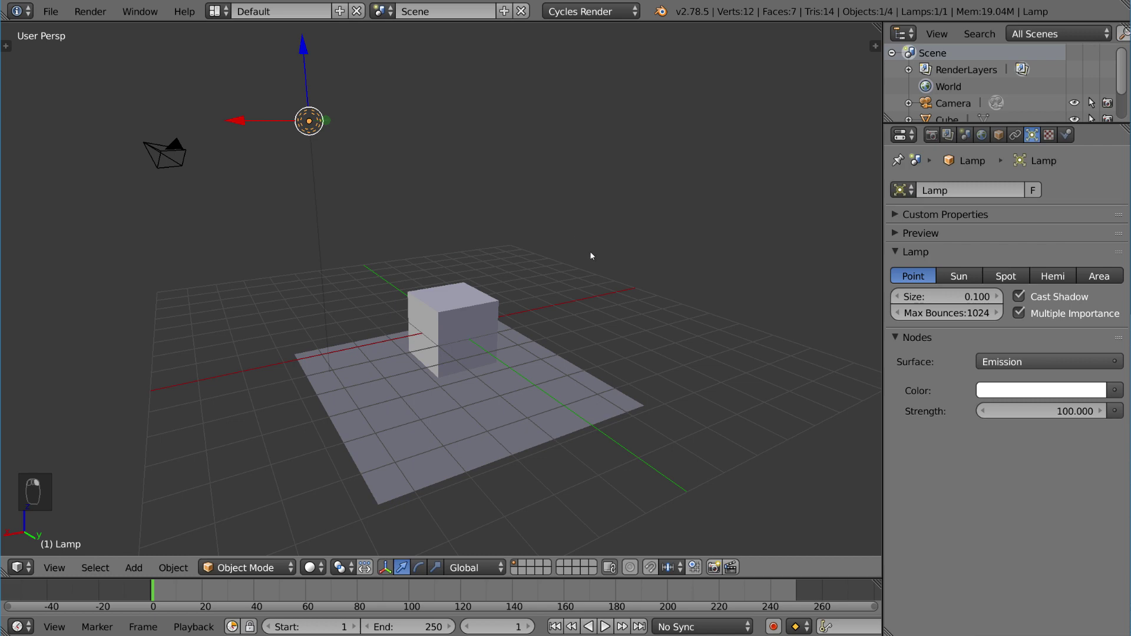
- Move the point lamp to a new spot and check its lighting in rendered view
{"action": "key", "text": "shift+z"}
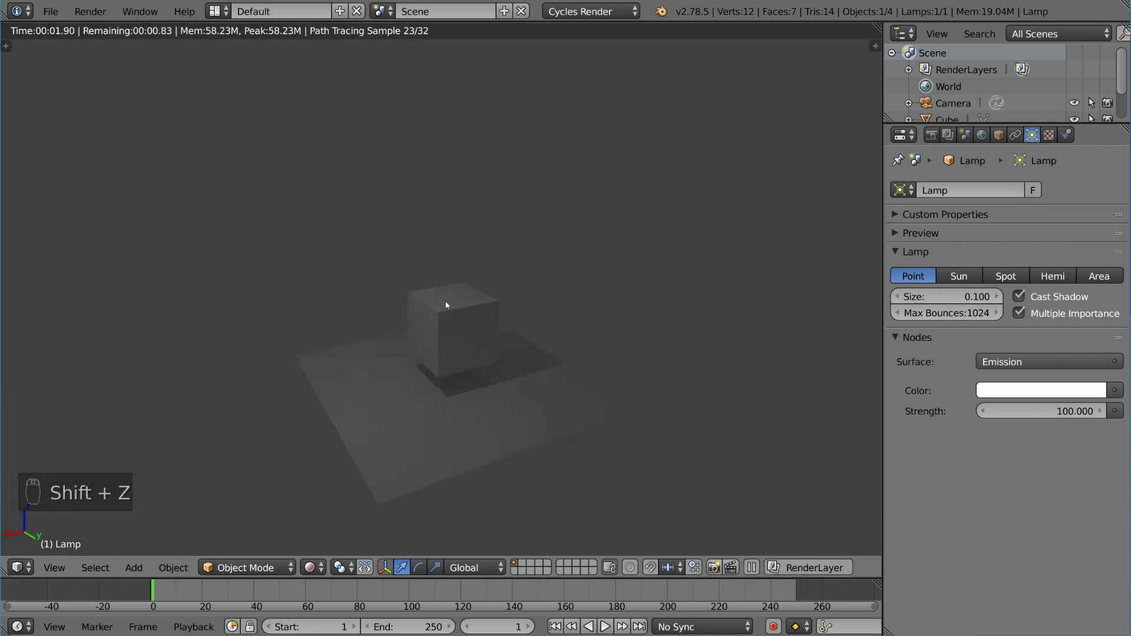
{"action": "key", "text": "shift+z"}
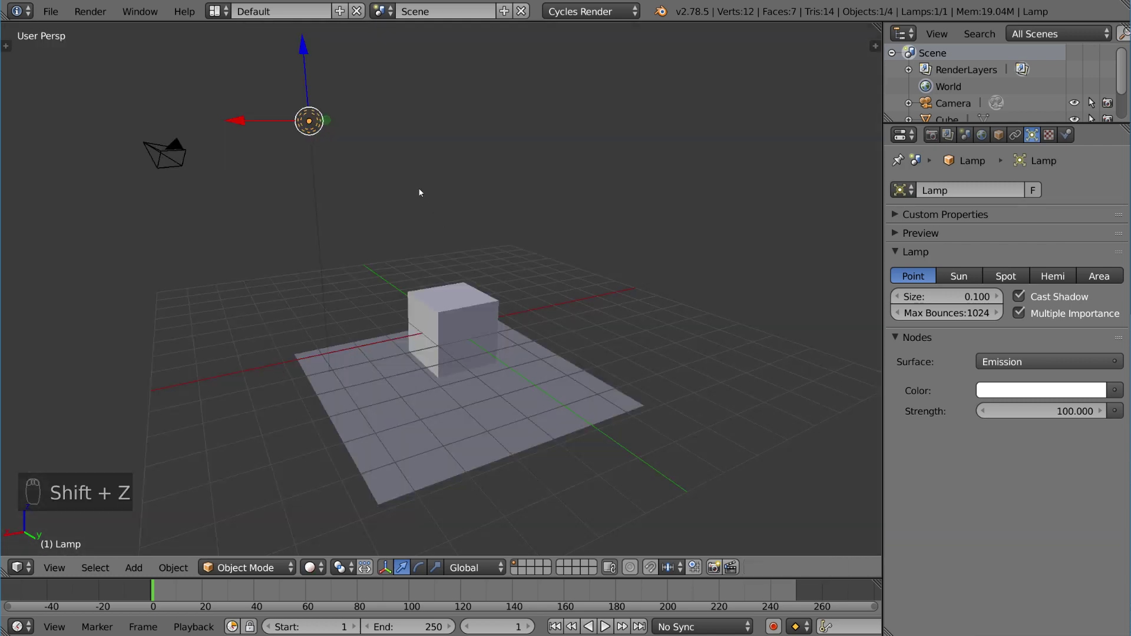
{"action": "key", "text": "g"}
{"action": "left_click", "coordinate": [633, 312]}
{"action": "key", "text": "shift+z"}
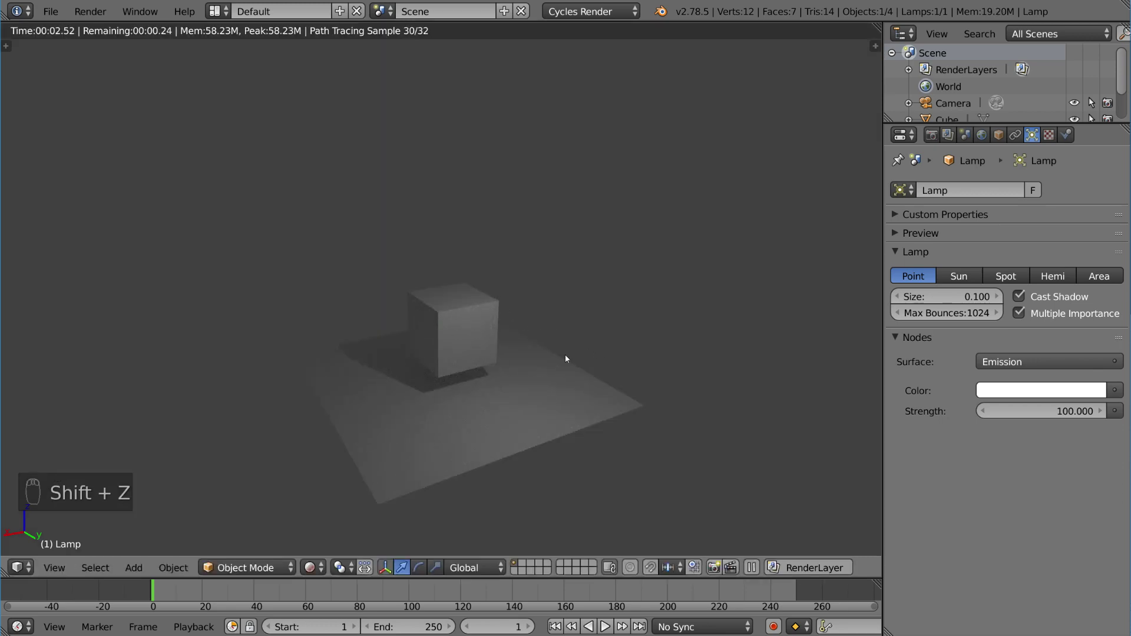
{"action": "key", "text": "shift+z"}
{"action": "key", "text": "shift+z"}
- Reposition the lamp lower beside the cube, then orbit the view to a lower angle
{"action": "key", "text": "g"}
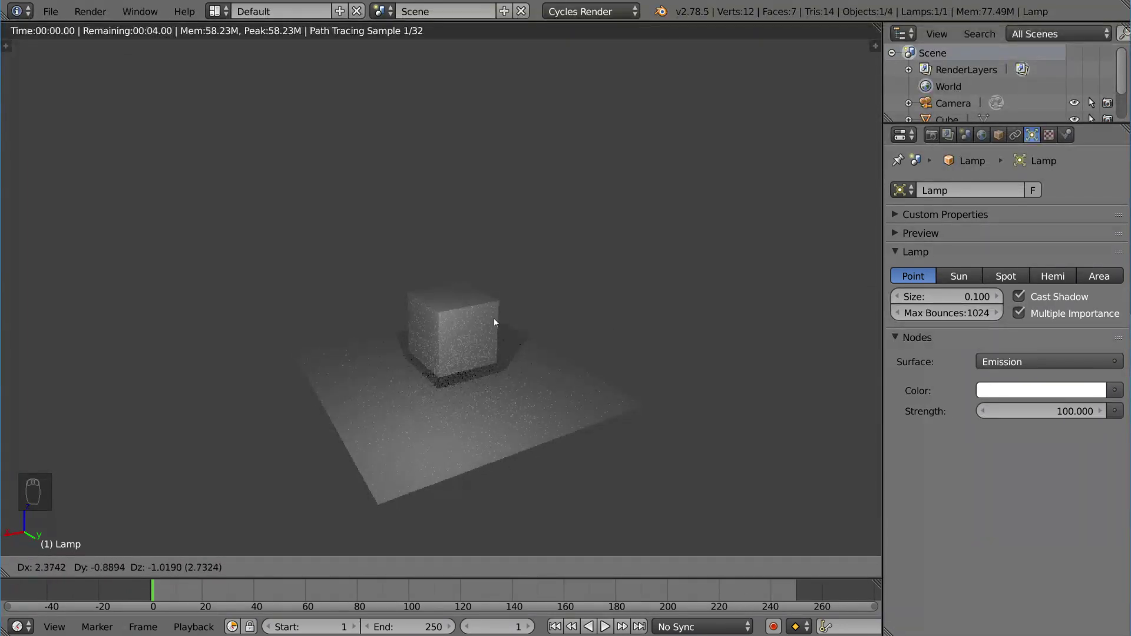
{"action": "left_click", "coordinate": [455, 242]}
{"action": "key", "text": "shift+z"}
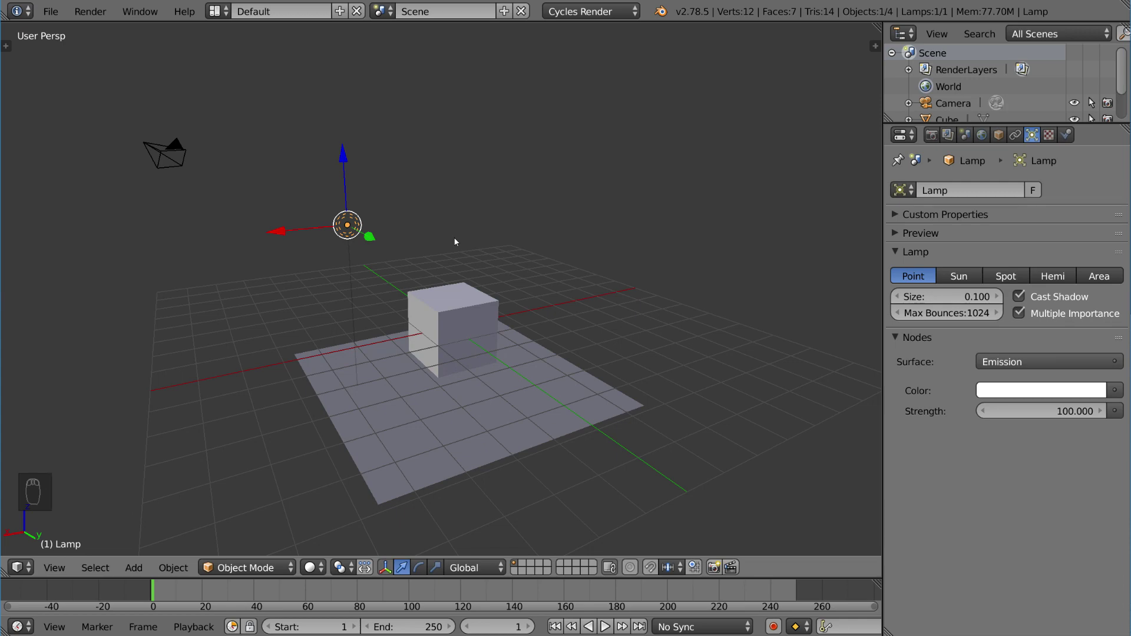
{"action": "key", "text": "shift+z"}
{"action": "key", "text": "g"}
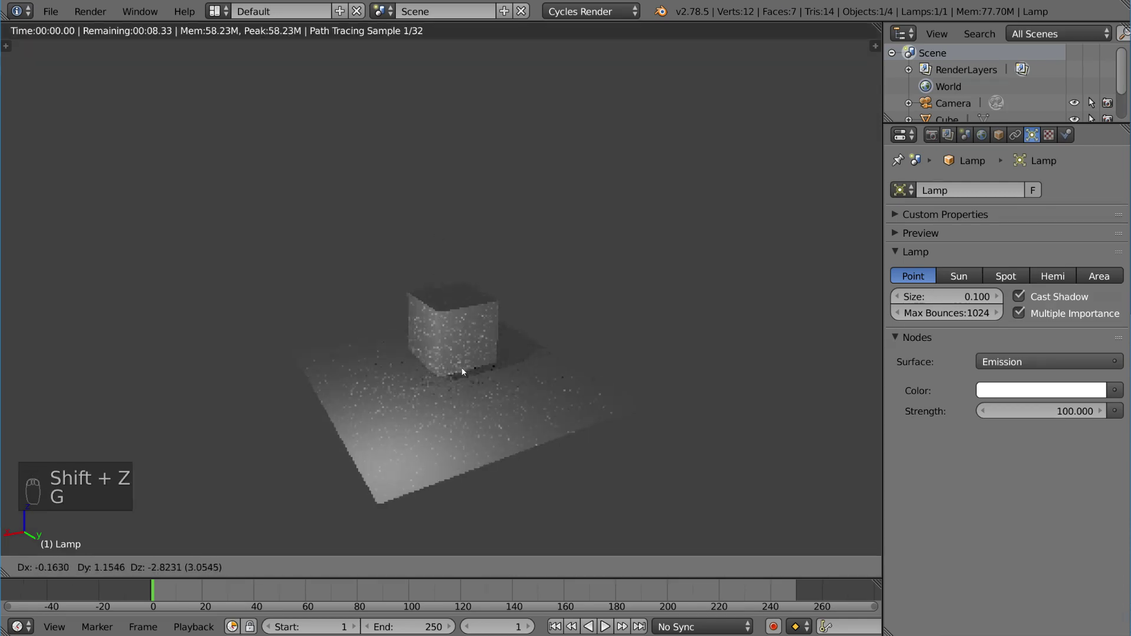
{"action": "key", "text": "shift+z"}
{"action": "mouse_move", "coordinate": [532, 335]}
{"action": "middle_mouse_down"}
{"action": "mouse_move", "coordinate": [424, 366]}
{"action": "mouse_move", "coordinate": [491, 301]}
{"action": "mouse_move", "coordinate": [409, 284]}
{"action": "mouse_move", "coordinate": [397, 293]}
{"action": "mouse_move", "coordinate": [310, 266]}
{"action": "mouse_move", "coordinate": [322, 254]}
{"action": "mouse_move", "coordinate": [340, 306]}
{"action": "middle_mouse_up"}
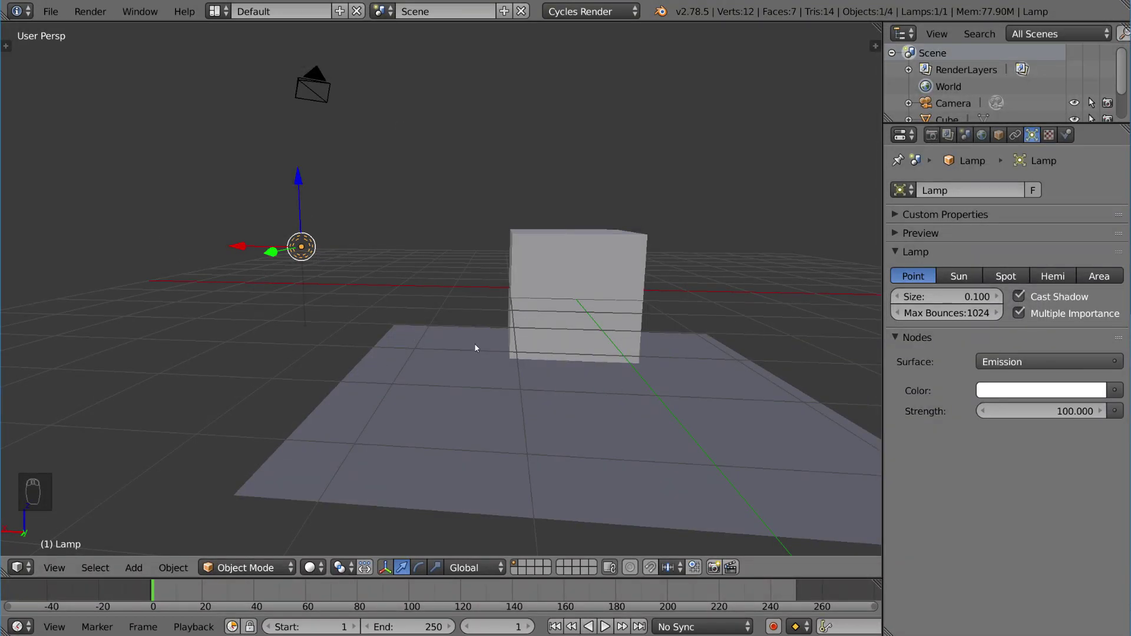
- Turn the point lamp into a Sun lamp and move it up near the camera
{"action": "left_click", "coordinate": [958, 276]}
{"action": "scroll", "coordinate": [553, 235], "scroll_direction": "down", "scroll_amount": 3}
{"action": "middle_click_drag", "start_coordinate": [563, 243], "coordinate": [562, 243]}
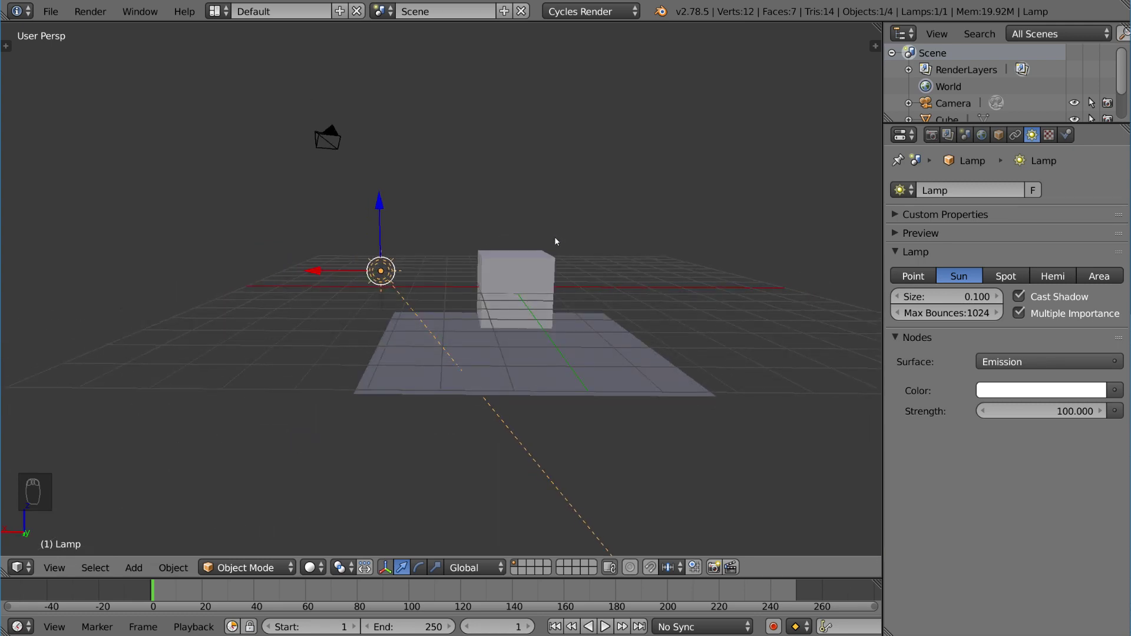
{"action": "key", "text": "g"}
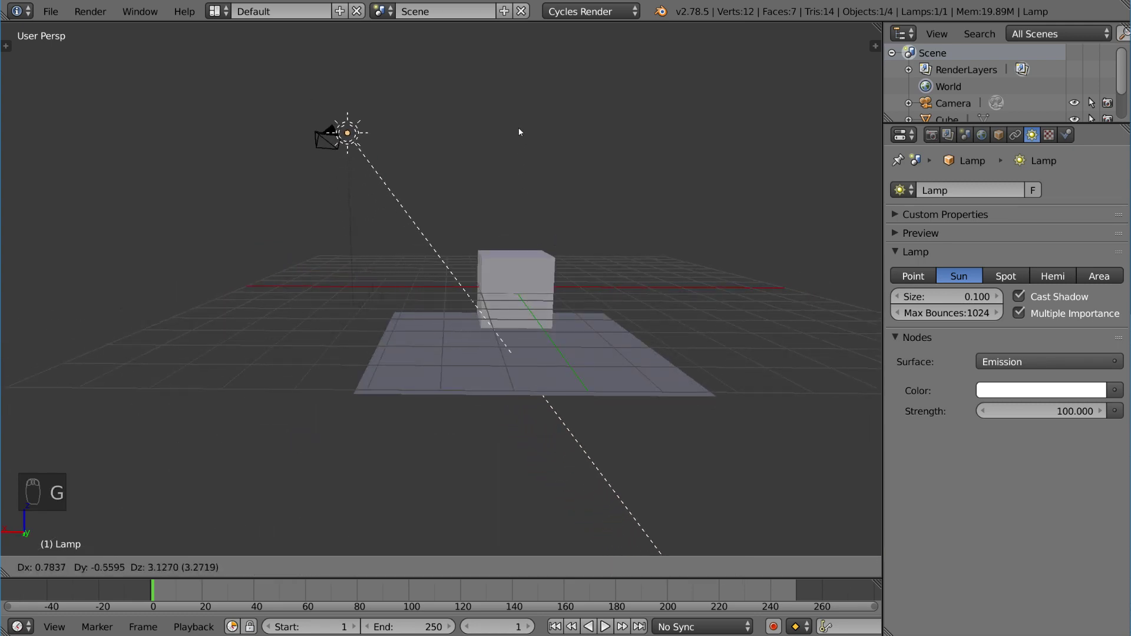
{"action": "left_click", "coordinate": [519, 121]}
{"action": "mouse_move", "coordinate": [518, 121]}
{"action": "middle_mouse_down"}
{"action": "mouse_move", "coordinate": [544, 178]}
{"action": "mouse_move", "coordinate": [522, 212]}
{"action": "middle_mouse_up"}
{"action": "key", "text": "shift+z"}
- Set the Sun lamp's strength to 1.000 and orbit around the cube in rendered view
{"action": "left_click", "coordinate": [1058, 416]}
{"action": "type", "text": "1"}
{"action": "key", "text": "Return"}
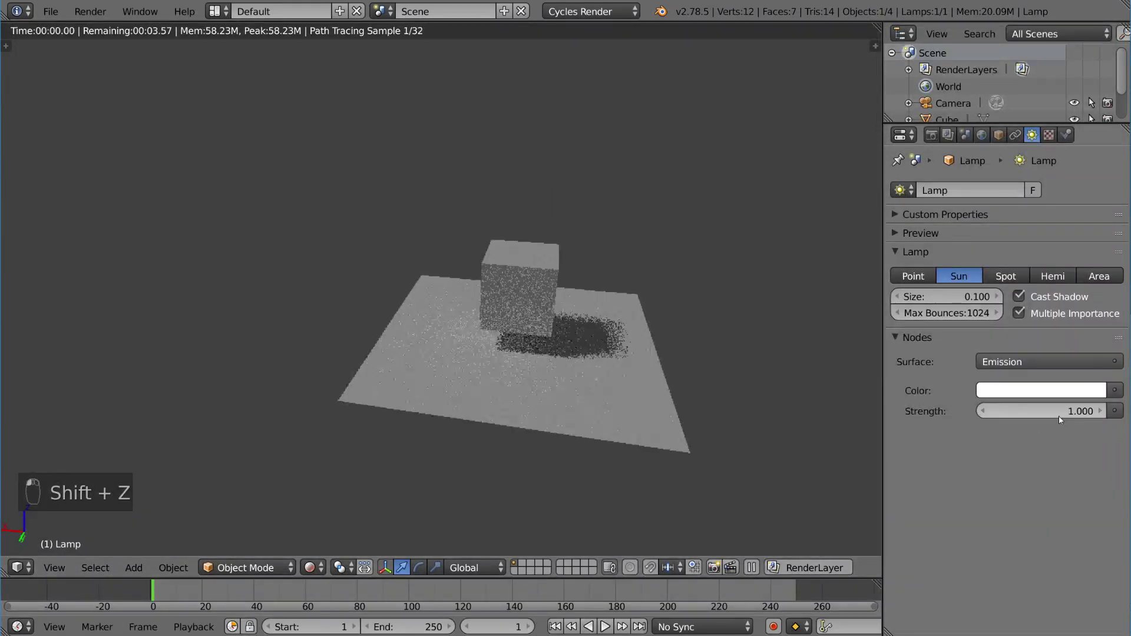
{"action": "middle_click_drag", "start_coordinate": [613, 280], "coordinate": [665, 277]}
{"action": "middle_click_drag", "start_coordinate": [561, 267], "coordinate": [503, 258]}
{"action": "key", "text": "shift+z"}
{"action": "middle_click_drag", "start_coordinate": [568, 283], "coordinate": [485, 261]}
{"action": "key", "text": "shift+z"}
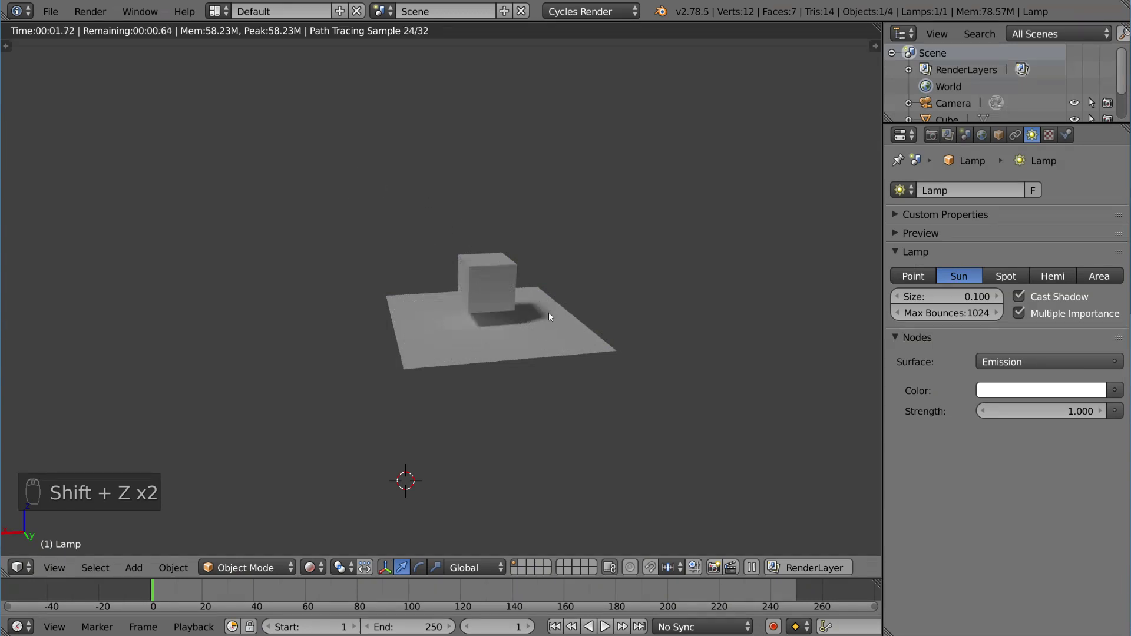
{"action": "middle_click_drag", "start_coordinate": [519, 322], "coordinate": [356, 187]}
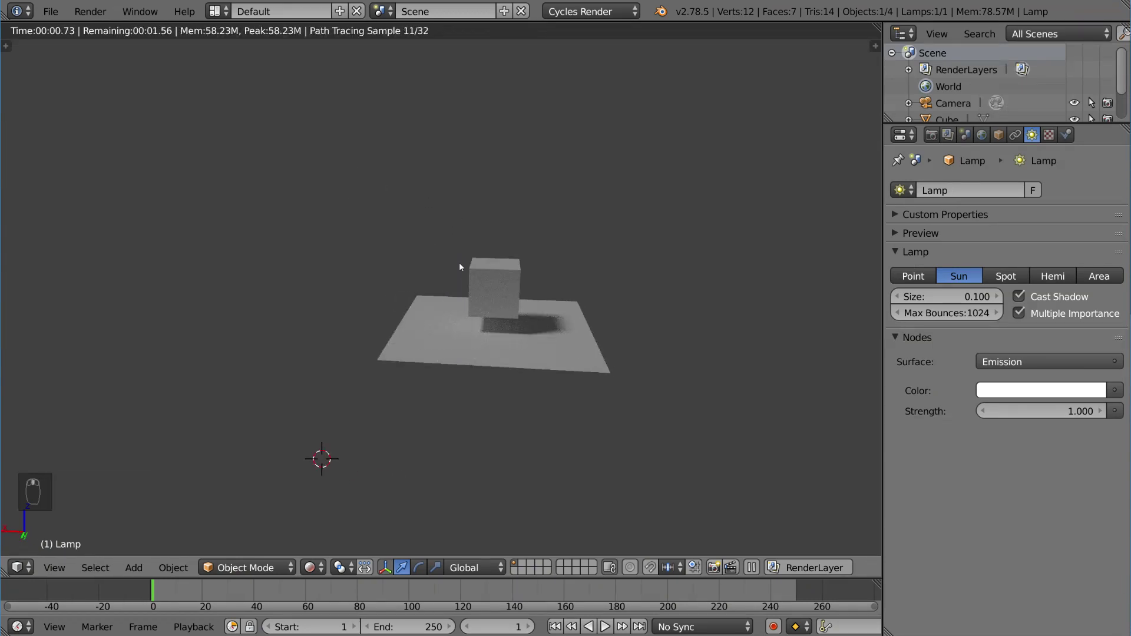
{"action": "key", "text": "shift+z"}
{"action": "middle_click_drag", "start_coordinate": [458, 252], "coordinate": [419, 186]}
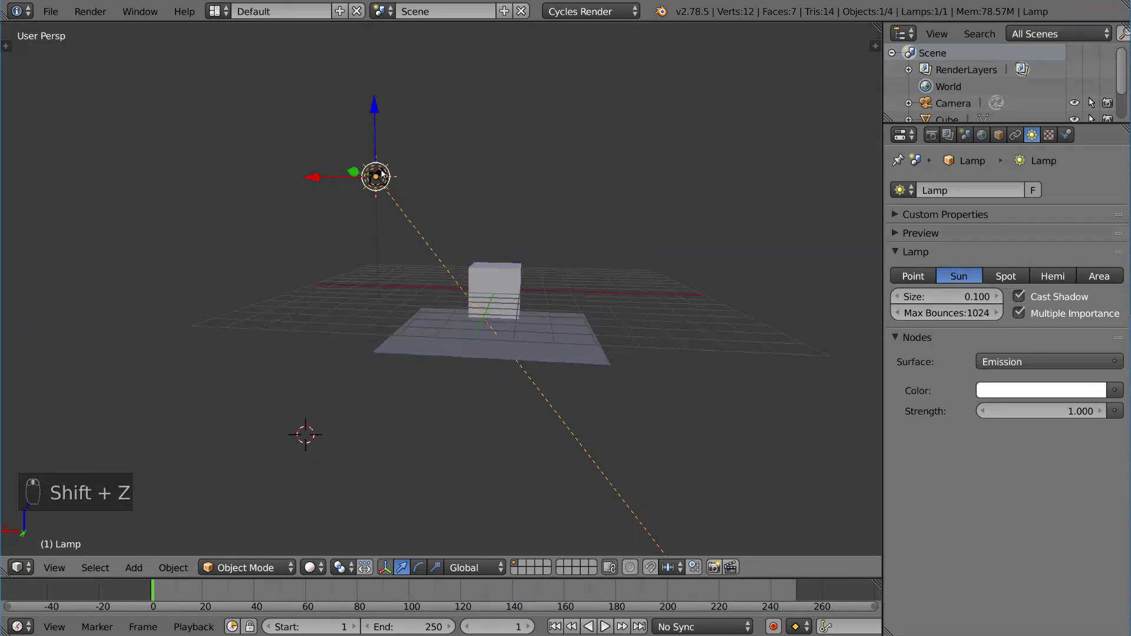
- Move the Sun lamp down beside the cube and preview the rendered lighting
{"action": "key", "text": "g"}
{"action": "left_click", "coordinate": [561, 381]}
{"action": "middle_click_drag", "start_coordinate": [561, 381], "coordinate": [571, 348]}
{"action": "key", "text": "g"}
{"action": "left_click", "coordinate": [554, 360]}
{"action": "key", "text": "shift+z"}
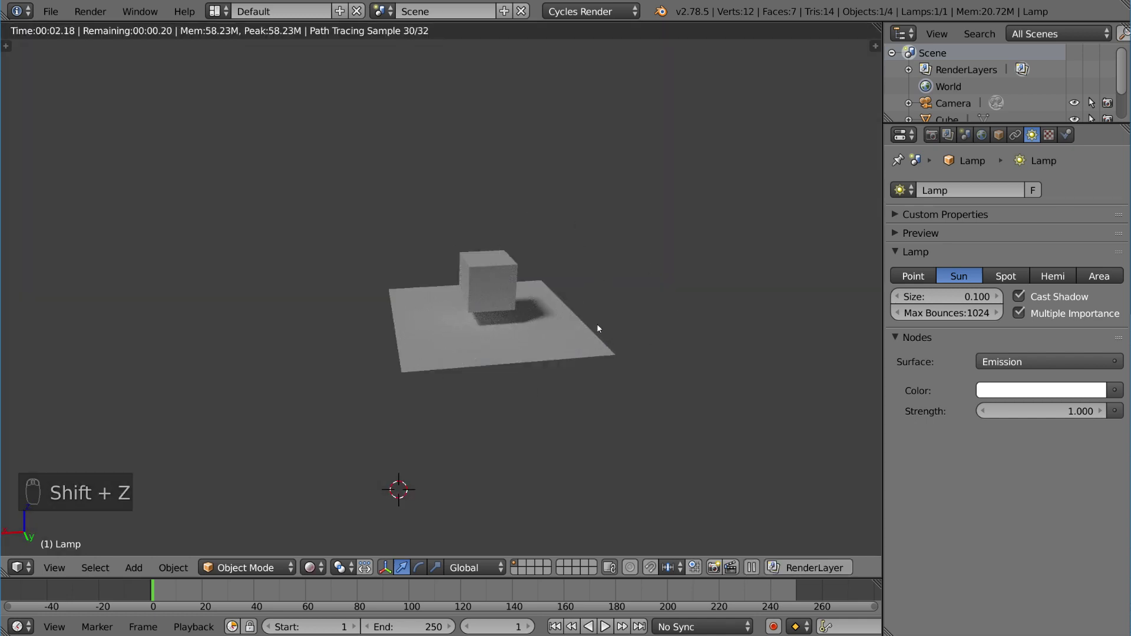
- Nudge the Sun lamp through several positions, toggling rendered shading to check the shadow
{"action": "key", "text": "g"}
{"action": "left_click", "coordinate": [635, 297]}
{"action": "key", "text": "g"}
{"action": "left_click", "coordinate": [437, 237]}
{"action": "key", "text": "shift+z"}
{"action": "key", "text": "shift+z"}
{"action": "key", "text": "g"}
{"action": "left_click", "coordinate": [727, 243]}
{"action": "key", "text": "shift+z"}
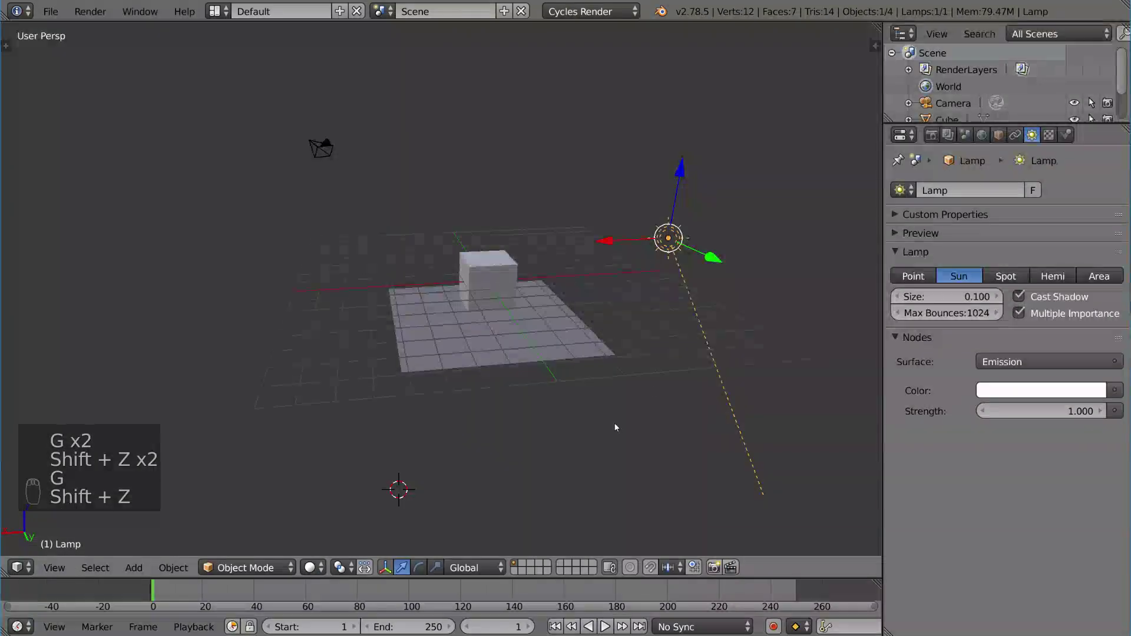
{"action": "key", "text": "shift+z"}
{"action": "key", "text": "g"}
{"action": "left_click", "coordinate": [745, 291]}
{"action": "key", "text": "shift+z"}
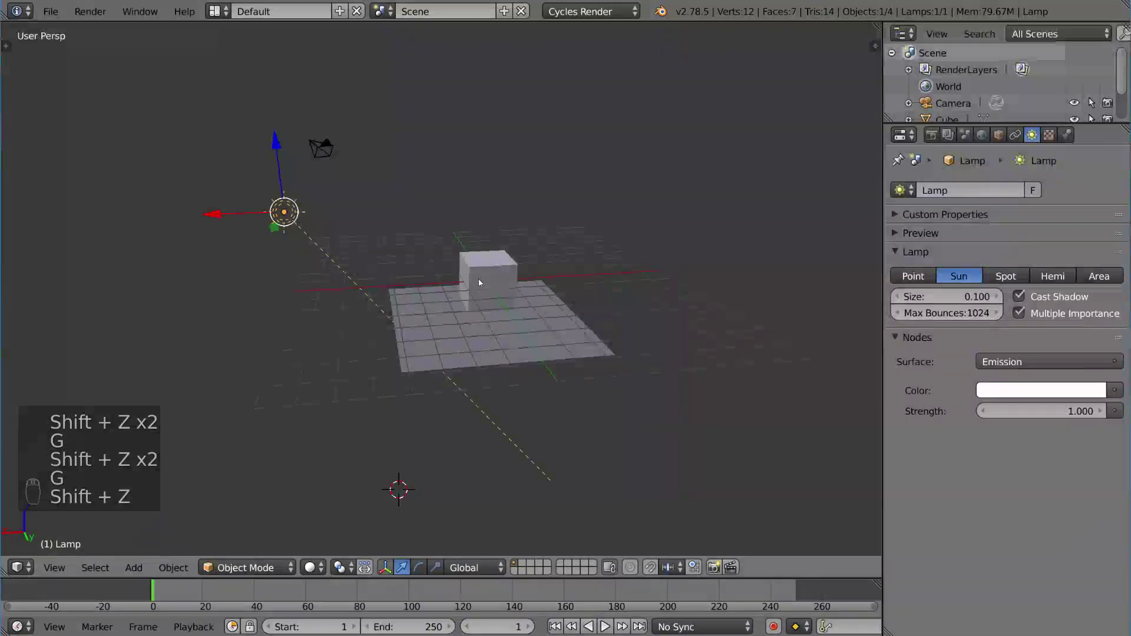
{"action": "key", "text": "shift+z"}
- Rotate the Sun lamp to swing the cube's shadow across the plane, then orbit to a level view
{"action": "key", "text": "r"}
{"action": "key", "text": "r"}
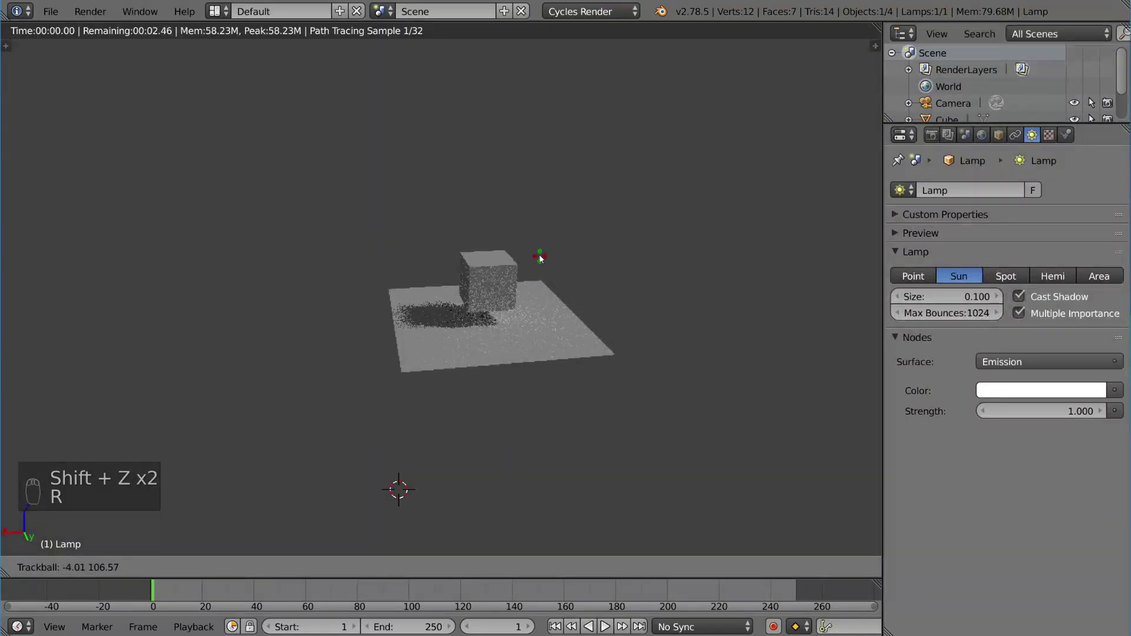
{"action": "left_click", "coordinate": [537, 373]}
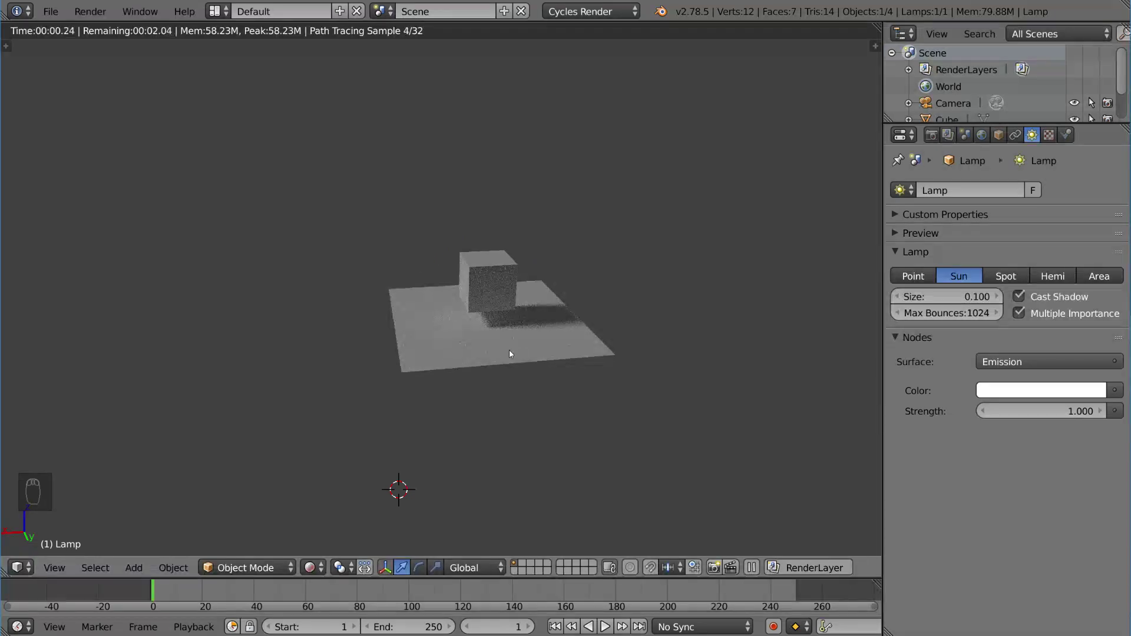
{"action": "key", "text": "shift+z"}
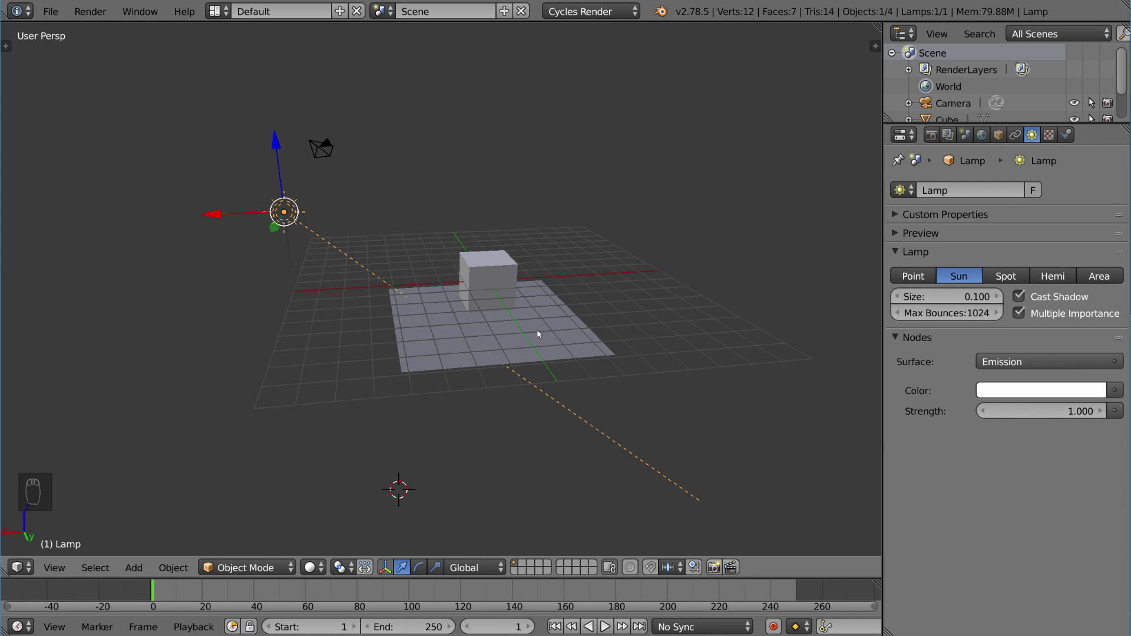
{"action": "middle_click_drag", "start_coordinate": [537, 333], "coordinate": [429, 324]}
{"action": "key", "text": "g"}
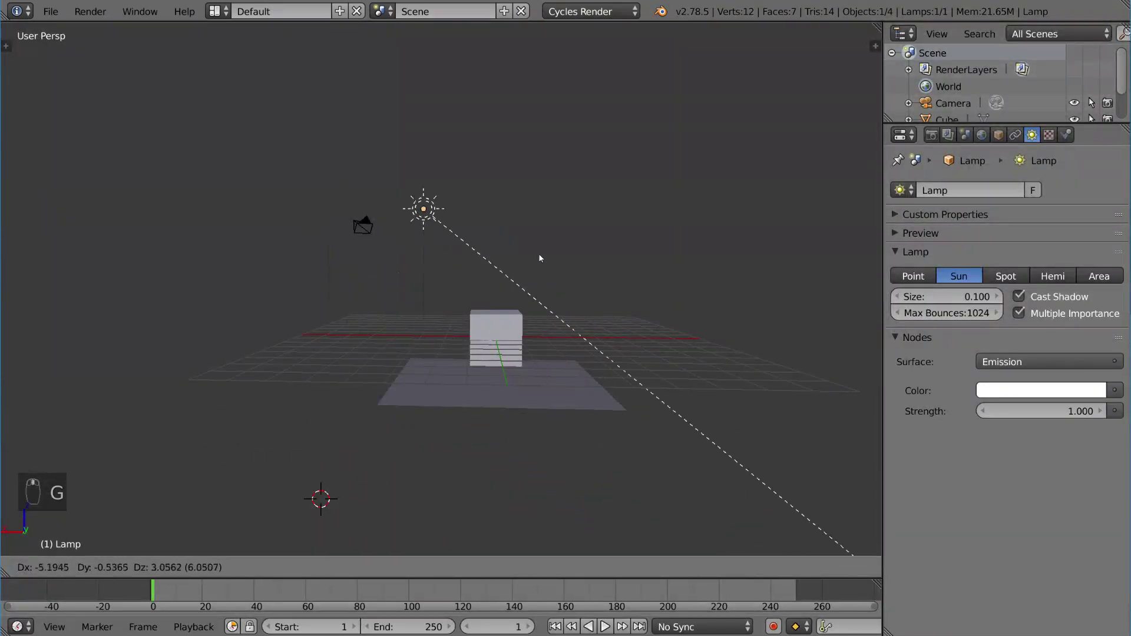
{"action": "right_click", "coordinate": [548, 295]}
{"action": "middle_click_drag", "start_coordinate": [538, 313], "coordinate": [562, 319]}
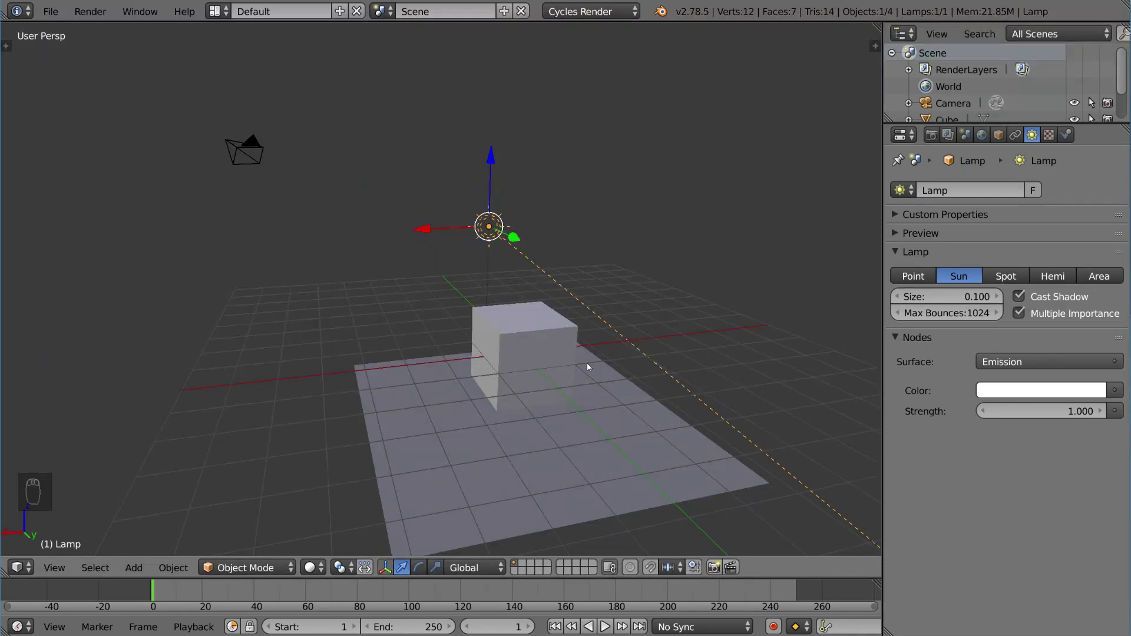
{"action": "scroll", "coordinate": [562, 356], "scroll_direction": "down", "scroll_amount": 3}
{"action": "middle_click_drag", "start_coordinate": [539, 347], "coordinate": [691, 303]}
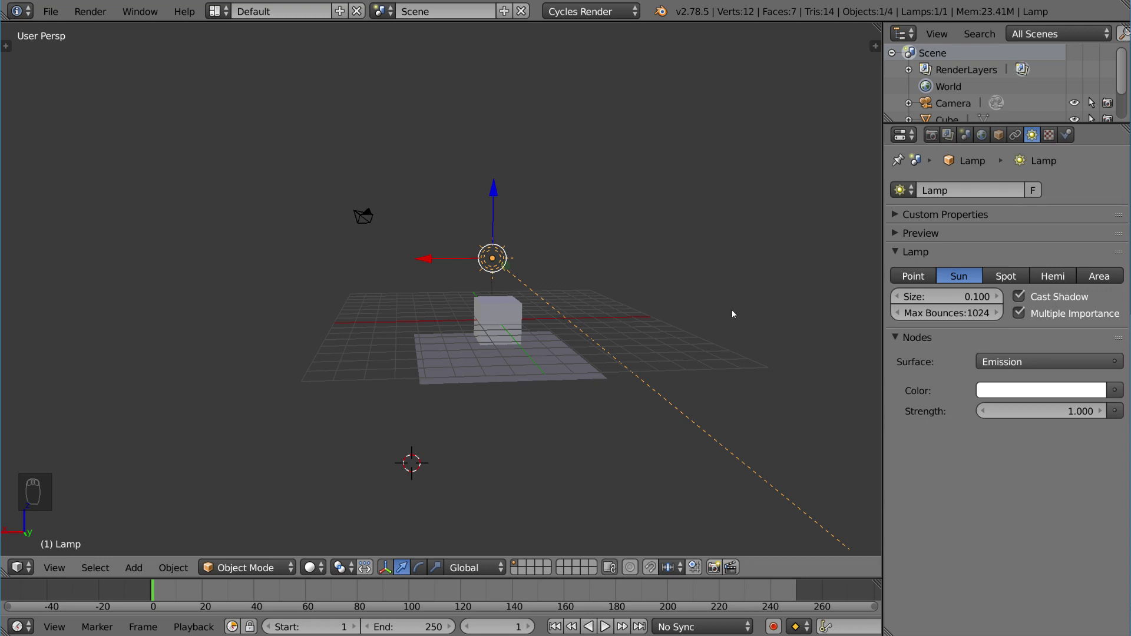
- Make the lamp a Spot lamp, move it left of the cube, and preview it rendered
{"action": "left_click", "coordinate": [1003, 278]}
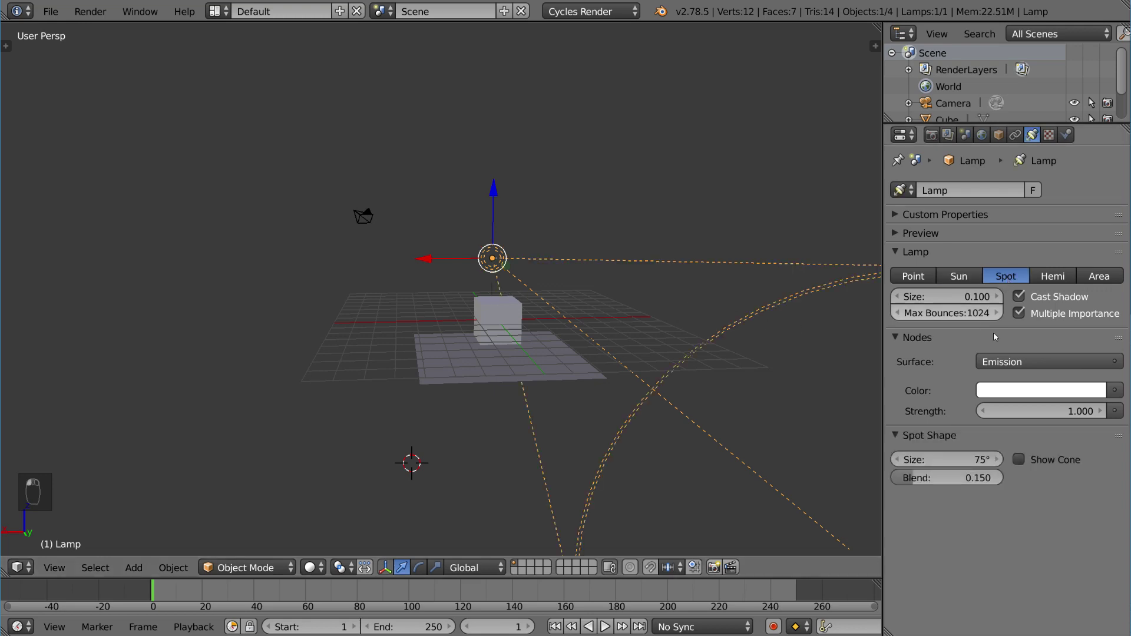
{"action": "middle_click_drag", "start_coordinate": [769, 352], "coordinate": [716, 348]}
{"action": "key", "text": "g"}
{"action": "left_click", "coordinate": [615, 331]}
{"action": "middle_click_drag", "start_coordinate": [616, 336], "coordinate": [881, 346]}
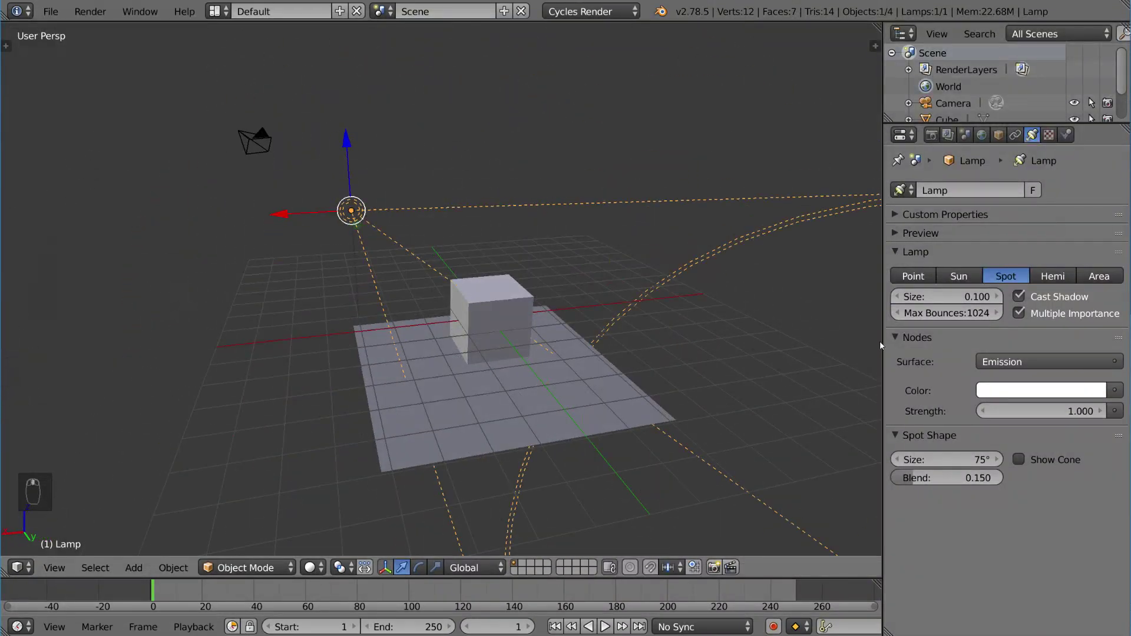
{"action": "key", "text": "shift+z"}
- Set the spot lamp's Strength to 100 and rotate it to aim its cone at the plane
{"action": "left_click", "coordinate": [1049, 406]}
{"action": "type", "text": "100"}
{"action": "key", "text": "Return"}
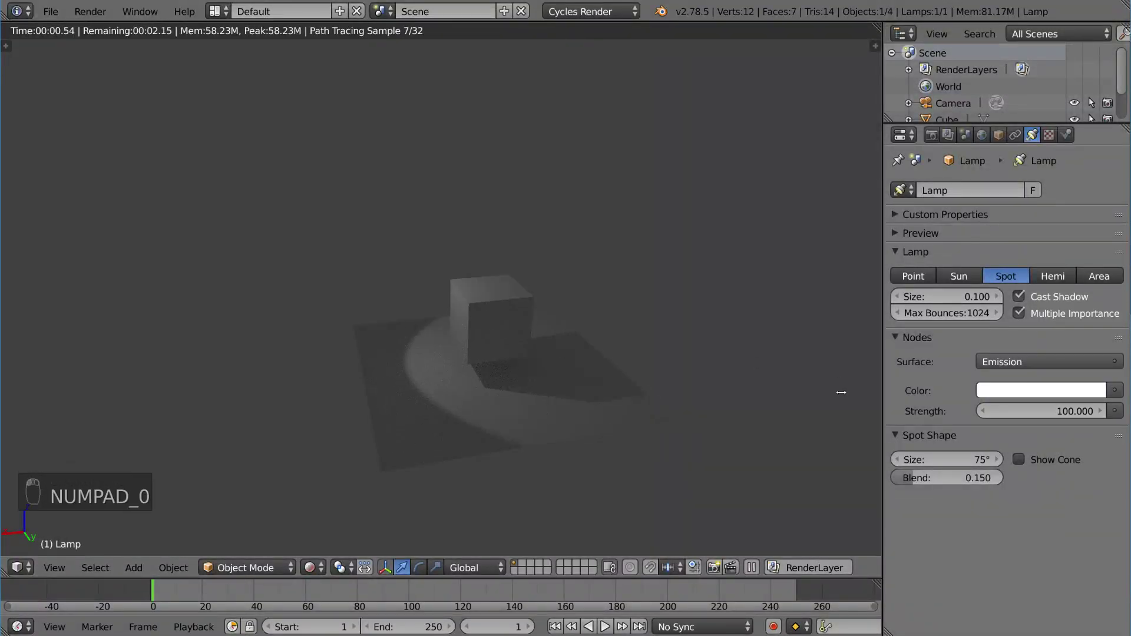
{"action": "key", "text": "r"}
{"action": "key", "text": "r"}
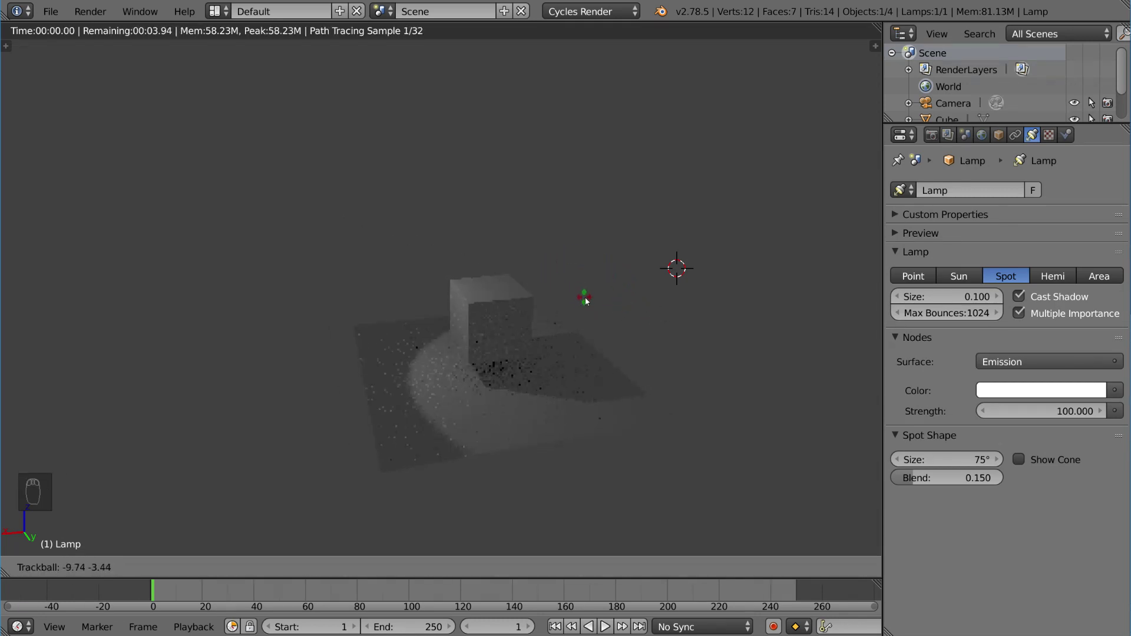
{"action": "left_click", "coordinate": [619, 298]}
{"action": "key", "text": "shift+z"}
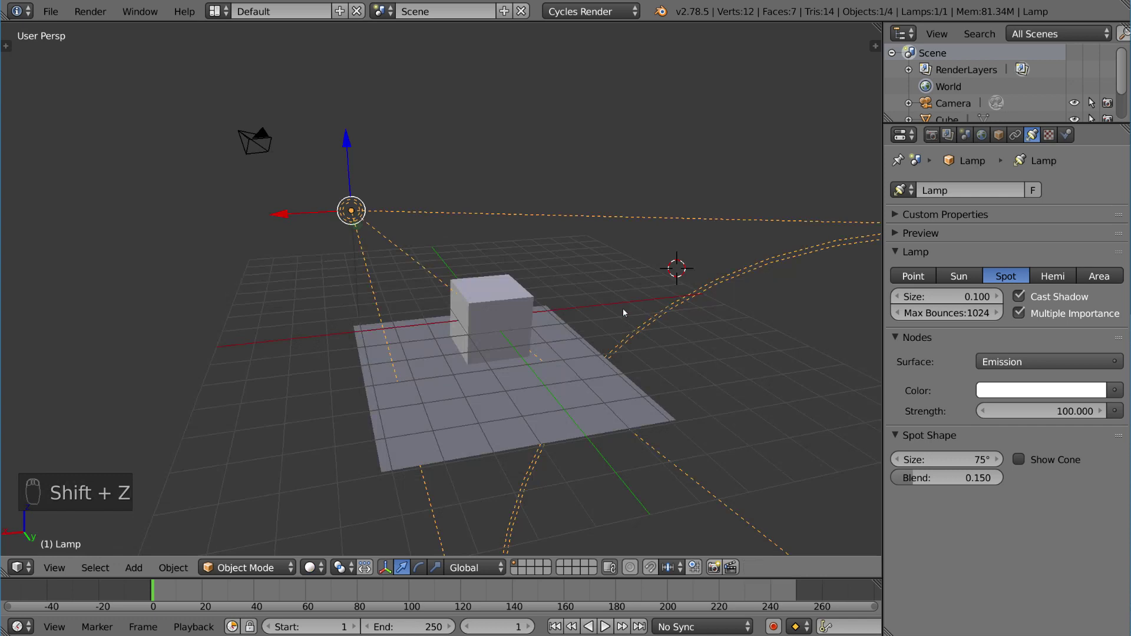
- Switch the lamp to Hemi and preview its lighting in rendered shading
{"action": "key", "text": "shift+z"}
{"action": "left_click", "coordinate": [1053, 276]}
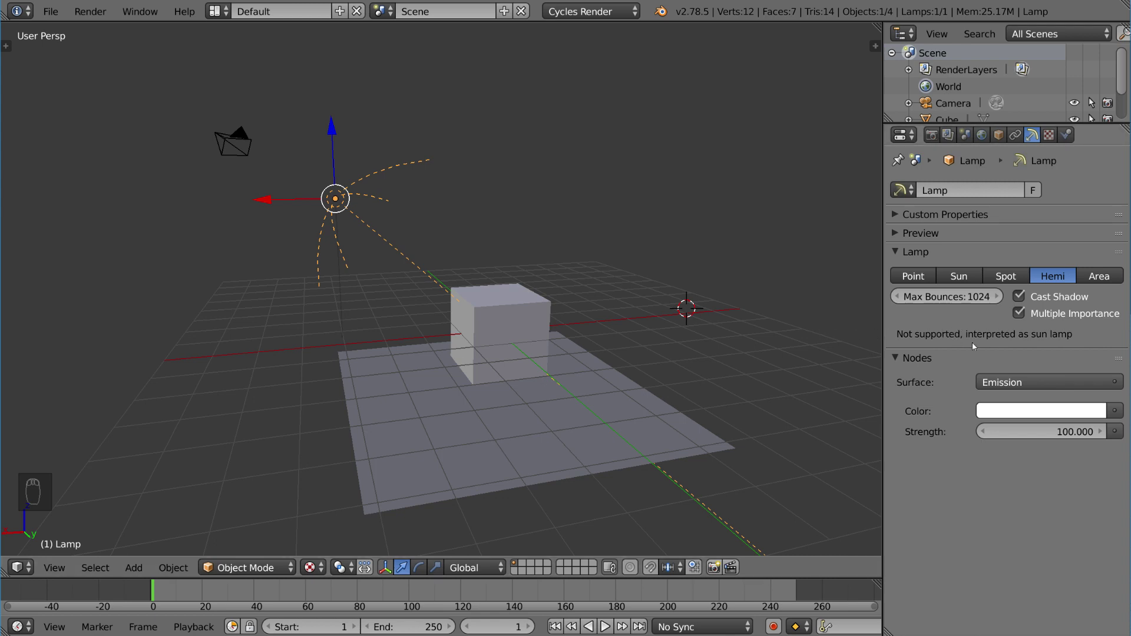
{"action": "scroll", "coordinate": [760, 341], "scroll_direction": "up", "scroll_amount": 2}
{"action": "key", "text": "shift+z"}
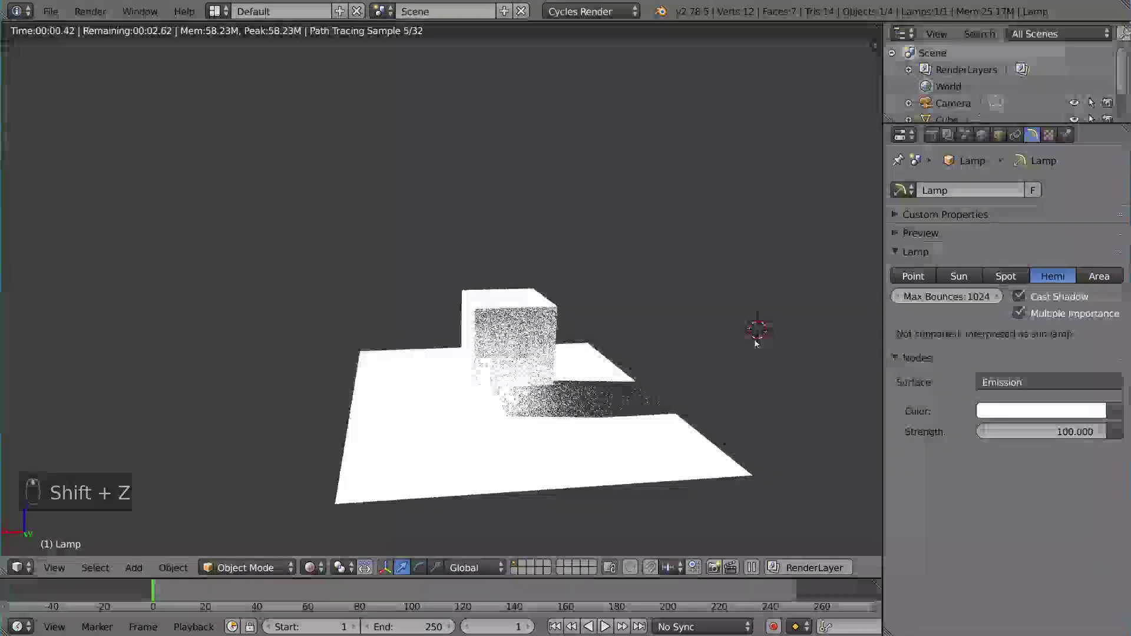
{"action": "key", "text": "shift+z"}
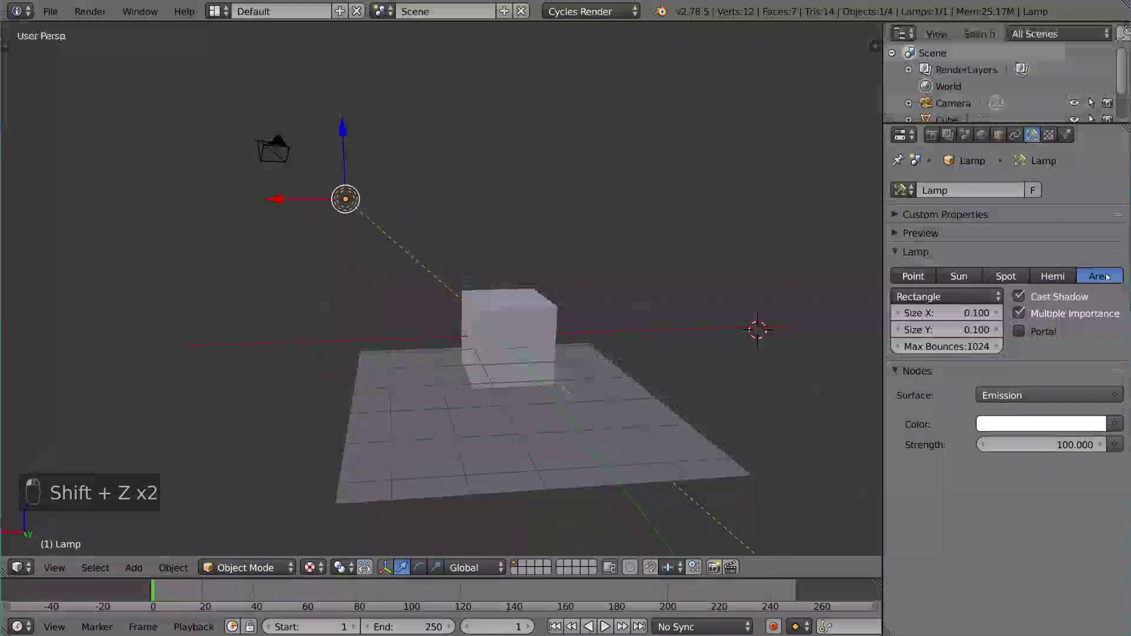
- Move the Area lamp in close beside the cube's right face, checking it in rendered view
{"action": "mouse_move", "coordinate": [546, 197]}
{"action": "middle_mouse_down"}
{"action": "mouse_move", "coordinate": [565, 227]}
{"action": "mouse_move", "coordinate": [513, 252]}
{"action": "middle_mouse_up"}
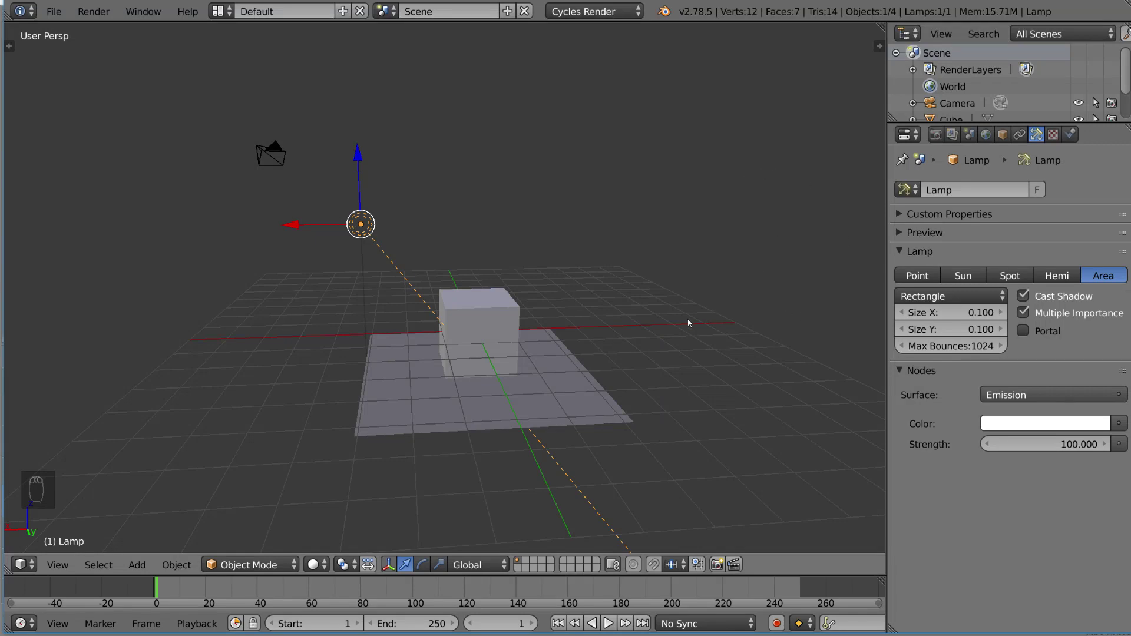
{"action": "key", "text": "shift+z"}
{"action": "key", "text": "g"}
{"action": "left_click", "coordinate": [569, 369]}
{"action": "key", "text": "g"}
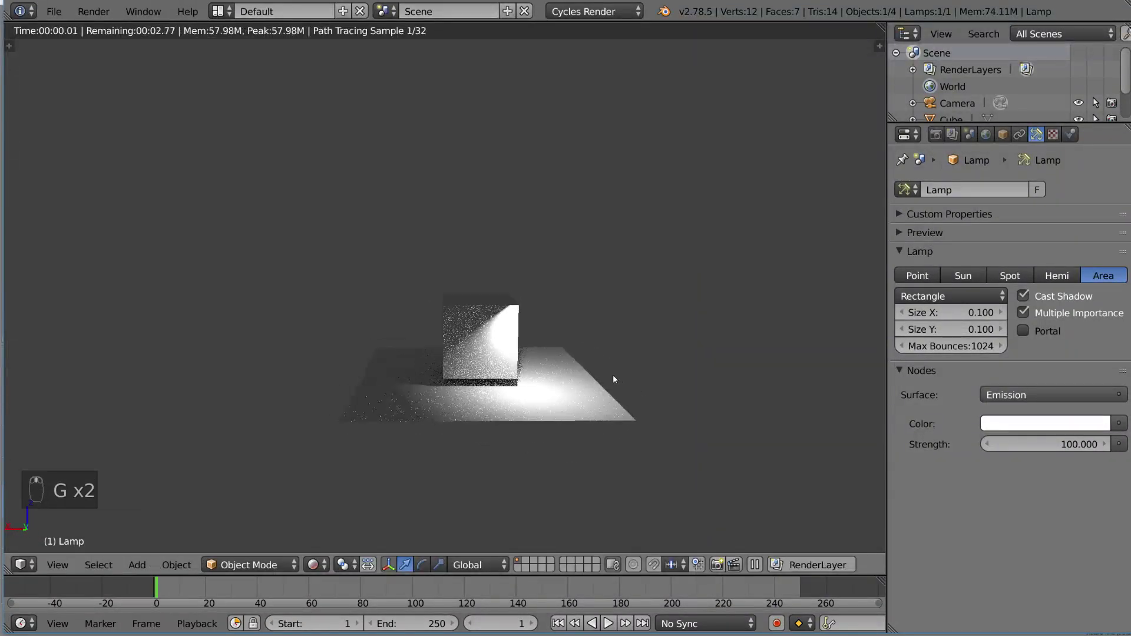
{"action": "key", "text": "g"}
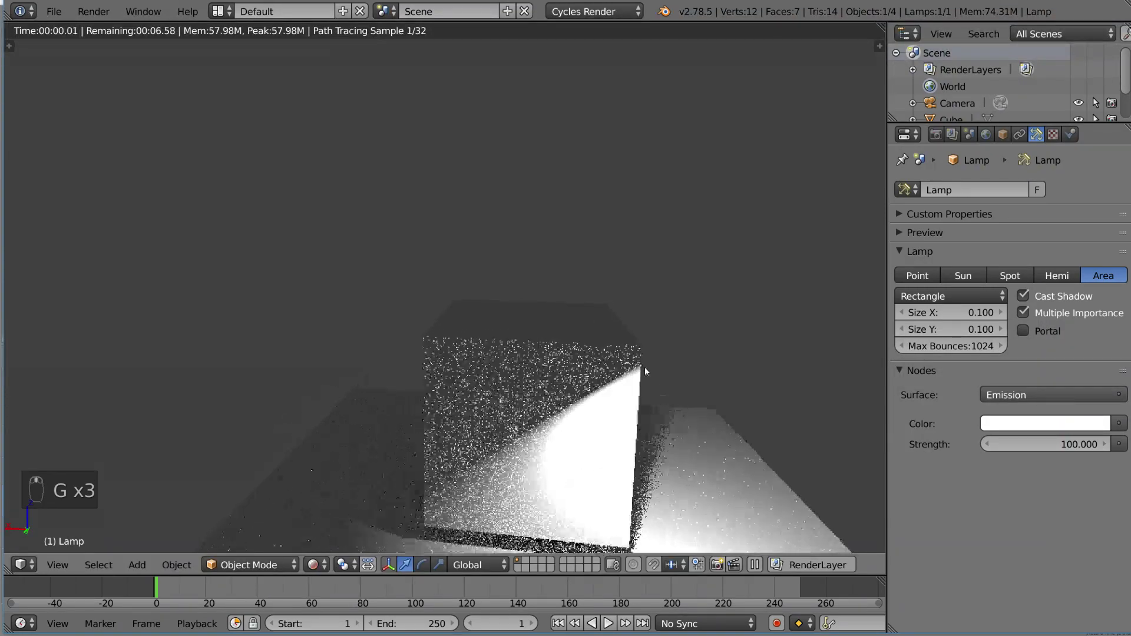
{"action": "left_click", "coordinate": [626, 332]}
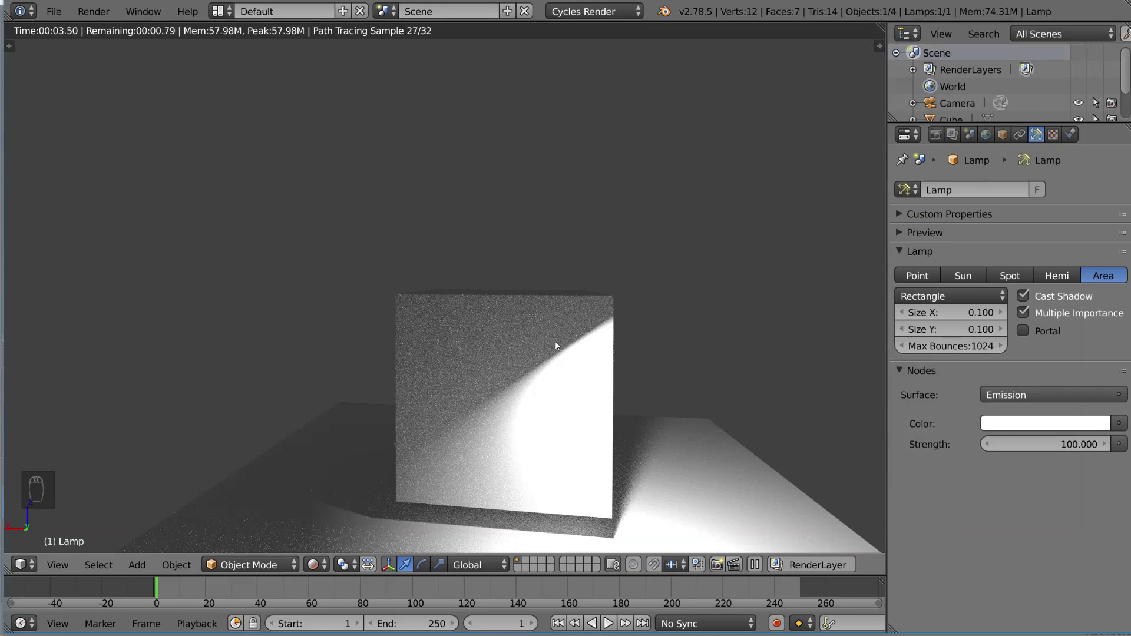
{"action": "key", "text": "shift+z"}
- Finish rotating the Area lamp, then try it as a Spot lamp with 180° and 21.7° cones
{"action": "key", "text": "r"}
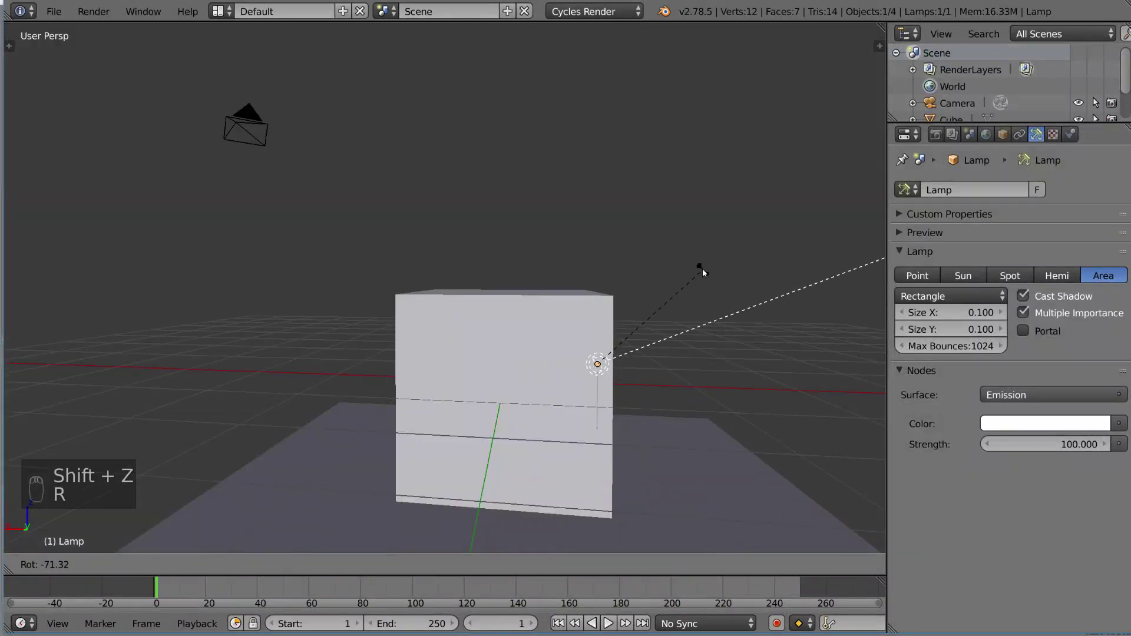
{"action": "left_click", "coordinate": [687, 280]}
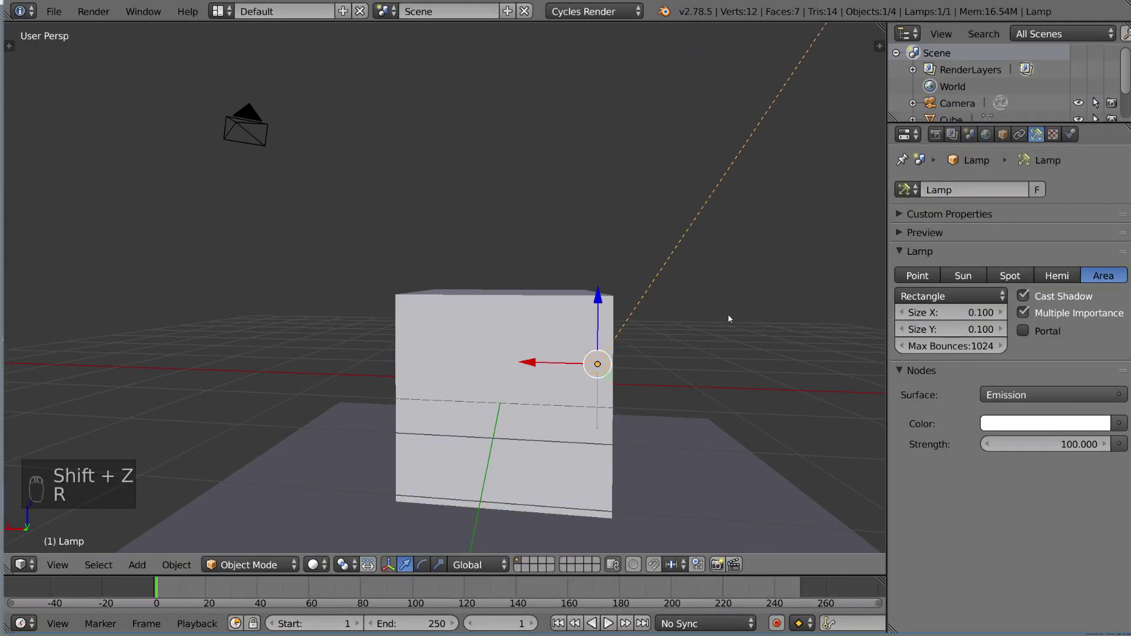
{"action": "left_click", "coordinate": [1010, 276]}
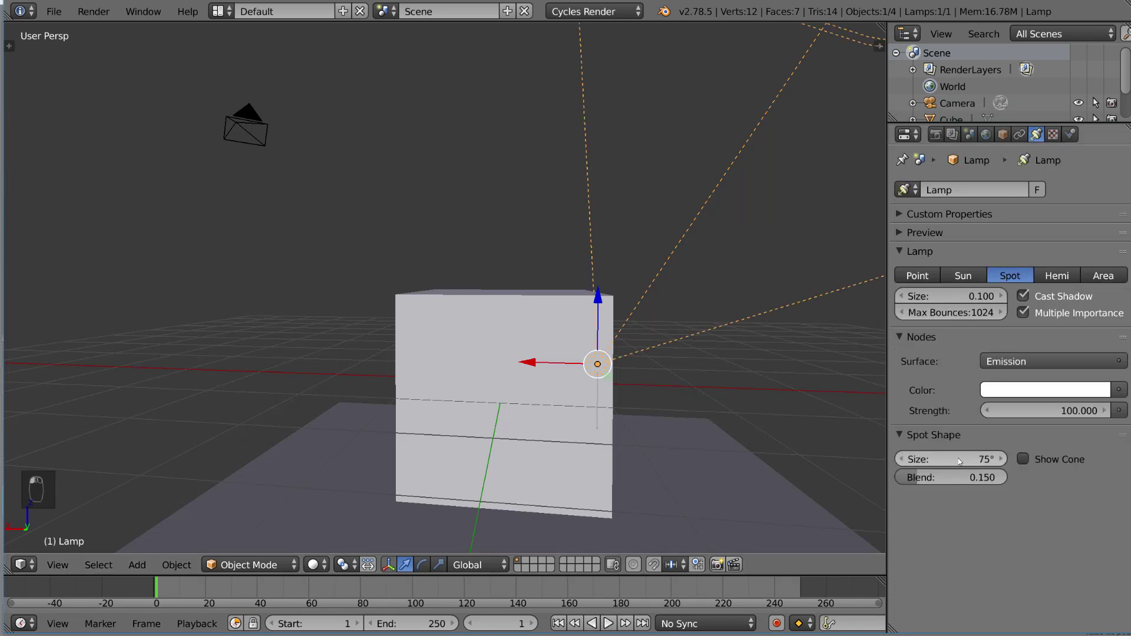
{"action": "left_click_drag", "start_coordinate": [959, 462], "coordinate": [1005, 462]}
{"action": "scroll", "coordinate": [568, 292], "scroll_direction": "down", "scroll_amount": 8}
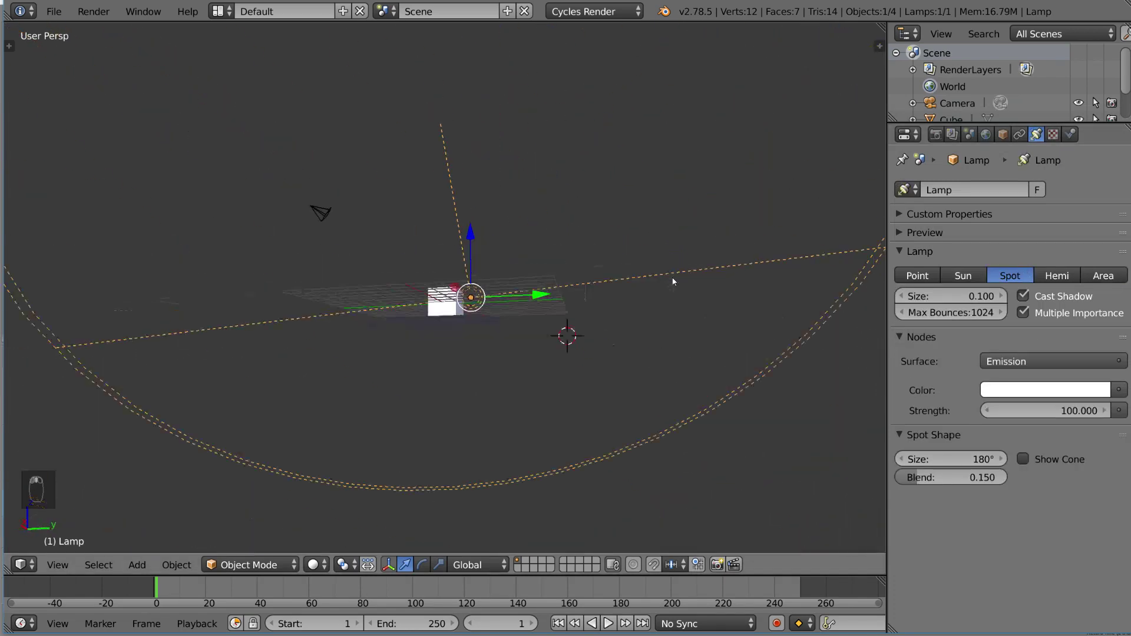
{"action": "middle_click_drag", "start_coordinate": [674, 282], "coordinate": [564, 287]}
{"action": "left_click_drag", "start_coordinate": [951, 459], "coordinate": [889, 459]}
- Switch back to Area, raise and rotate the lamp above the scene, then make it a Point lamp
{"action": "left_click", "coordinate": [1102, 275]}
{"action": "middle_click_drag", "start_coordinate": [724, 401], "coordinate": [612, 306]}
{"action": "scroll", "coordinate": [575, 292], "scroll_direction": "up", "scroll_amount": 6}
{"action": "key", "text": "g"}
{"action": "key", "text": "r"}
{"action": "left_click", "coordinate": [327, 407]}
{"action": "middle_click_drag", "start_coordinate": [330, 406], "coordinate": [530, 330]}
{"action": "left_click", "coordinate": [917, 275]}
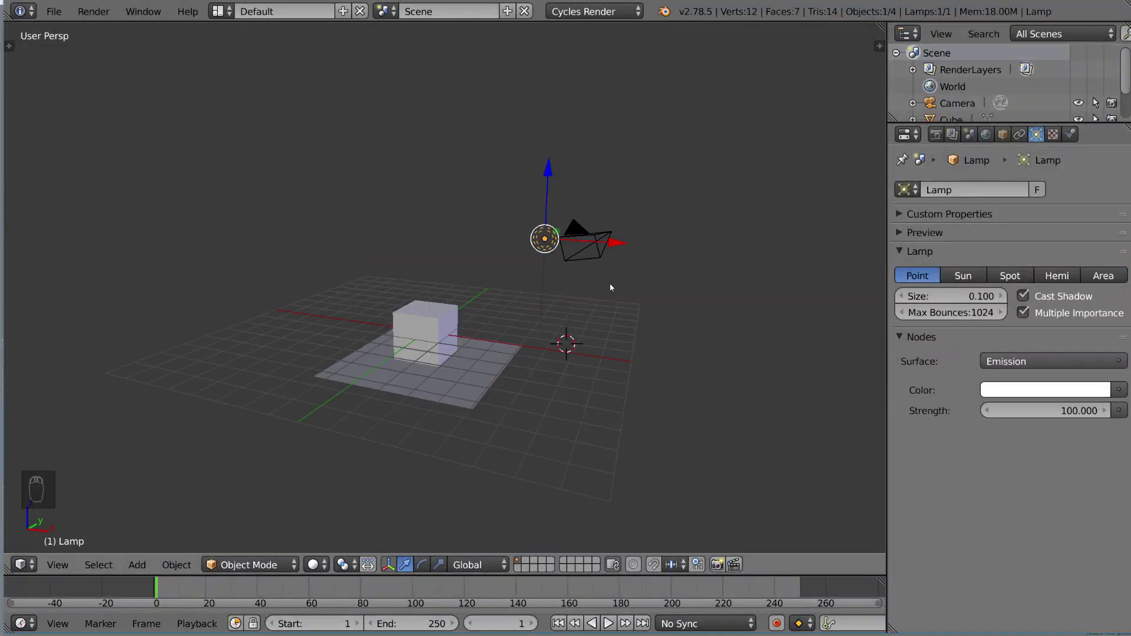